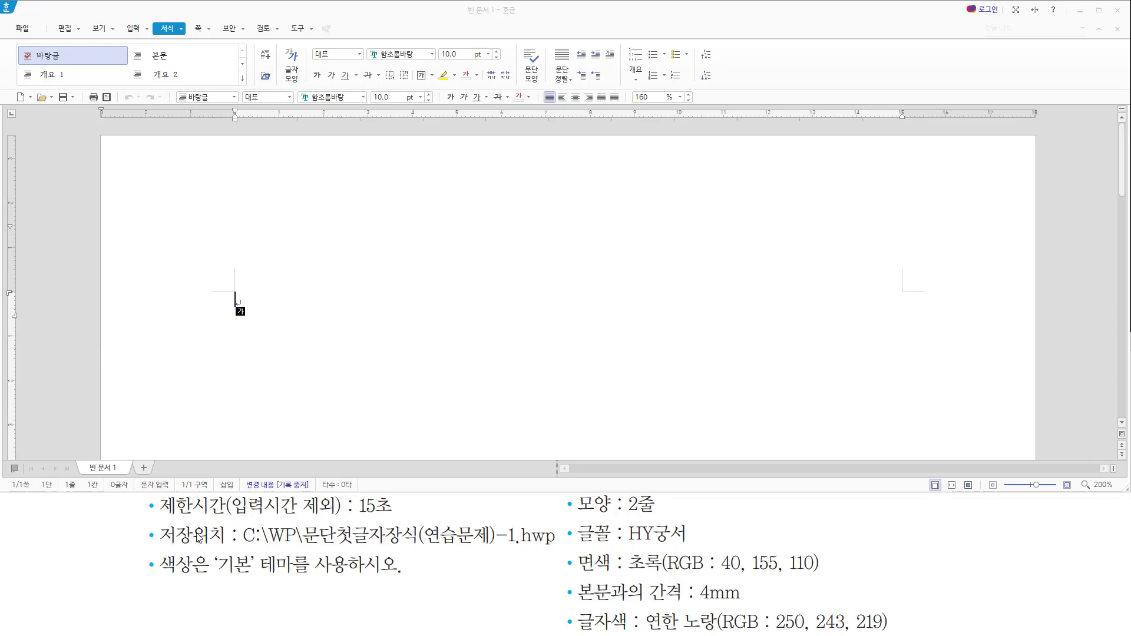
# Step: Set the page margins to 10 mm for the header and footer and 20 mm for the left, right and bottom
pyautogui.click(414, 335)
pyautogui.press('F7')
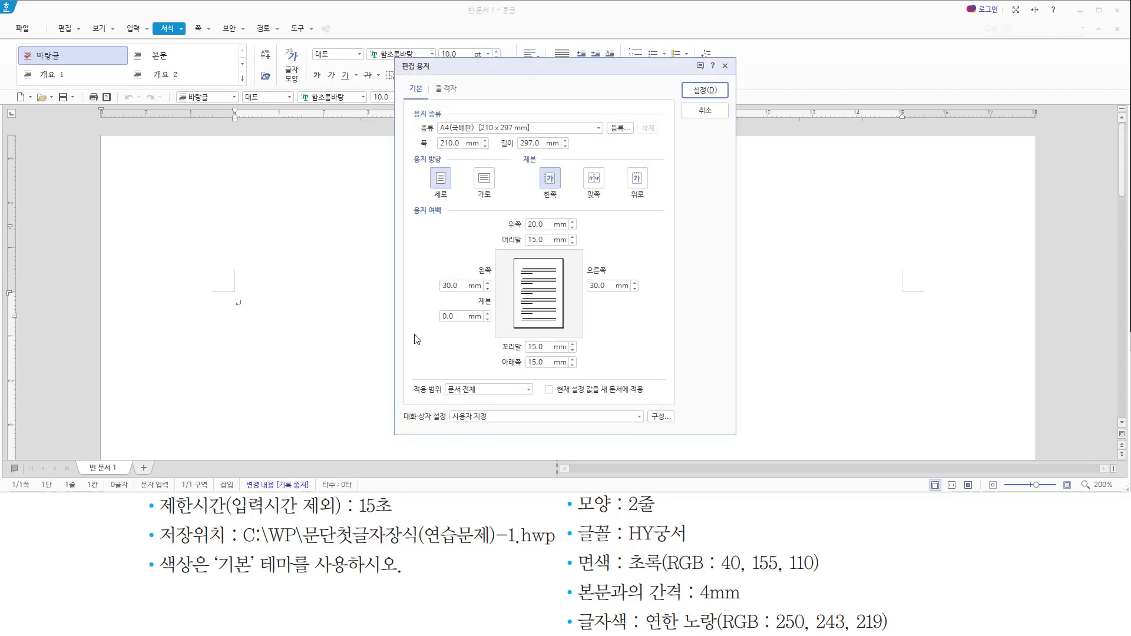
pyautogui.press('Tab')
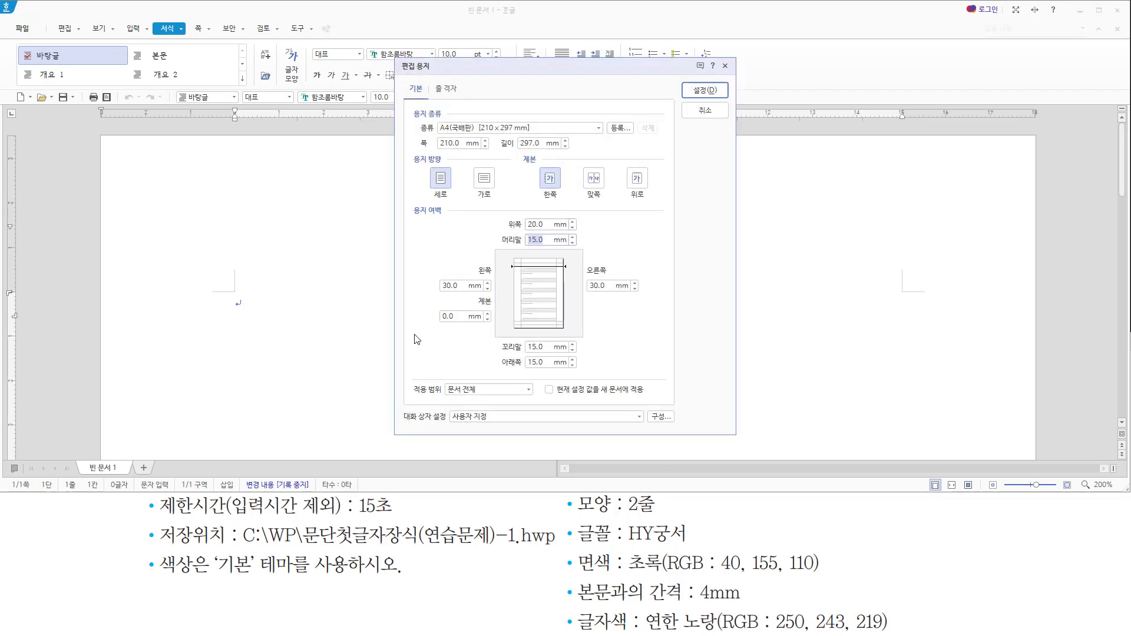
pyautogui.write('10')
pyautogui.press('Tab')
pyautogui.write('20')
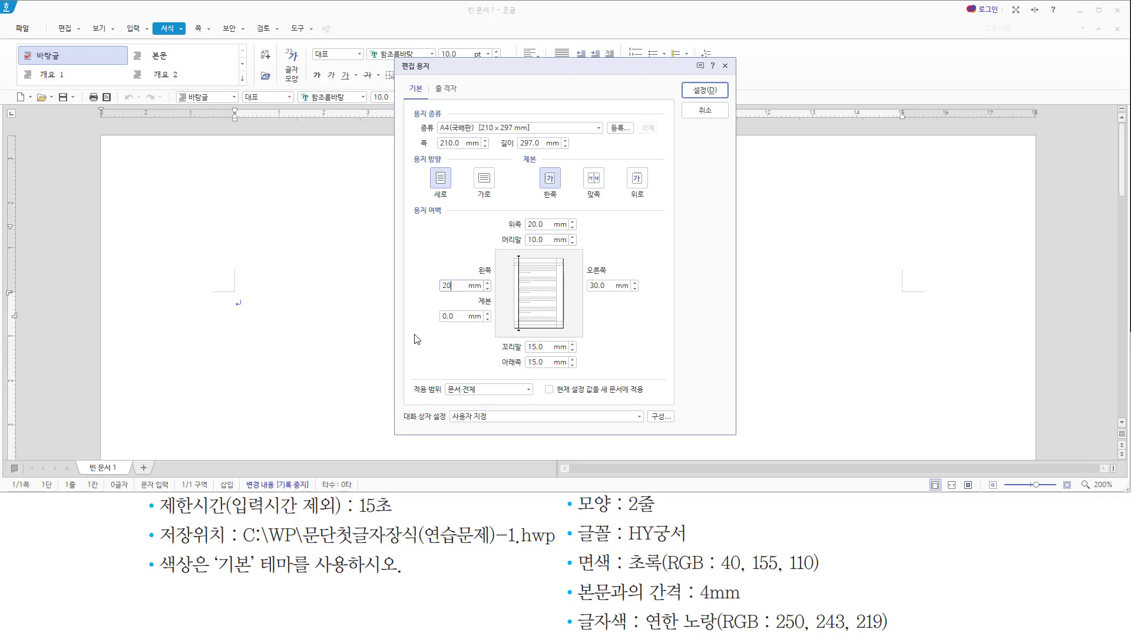
pyautogui.press('Tab')
pyautogui.press('Tab')
pyautogui.write('20')
pyautogui.press('Tab')
pyautogui.write('10')
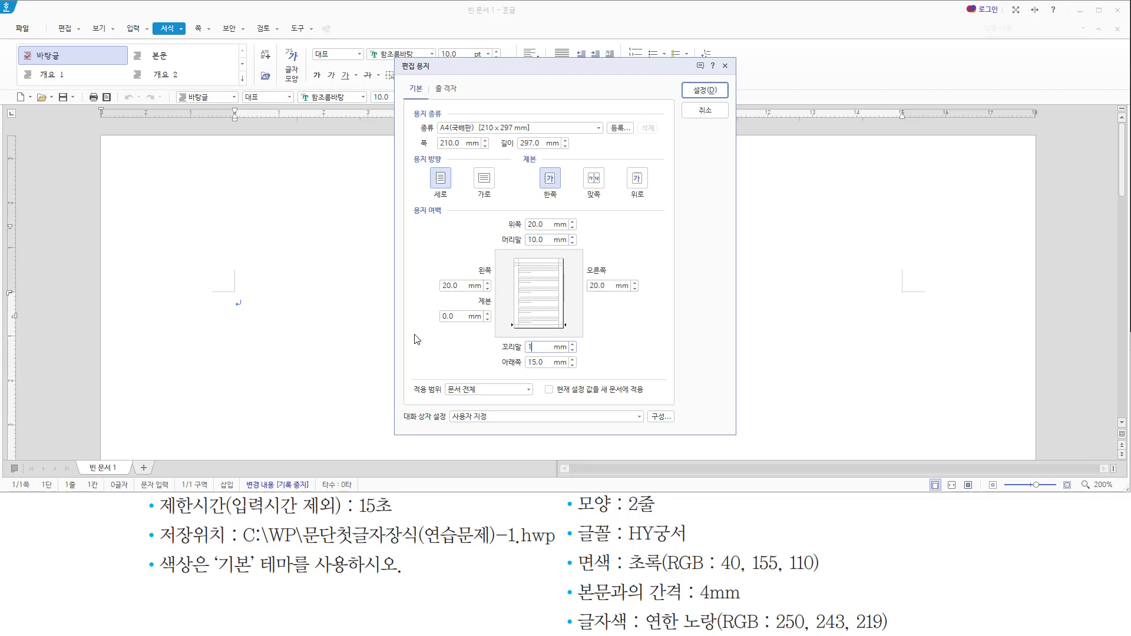
pyautogui.press('Tab')
pyautogui.write('20')
pyautogui.press('Return')
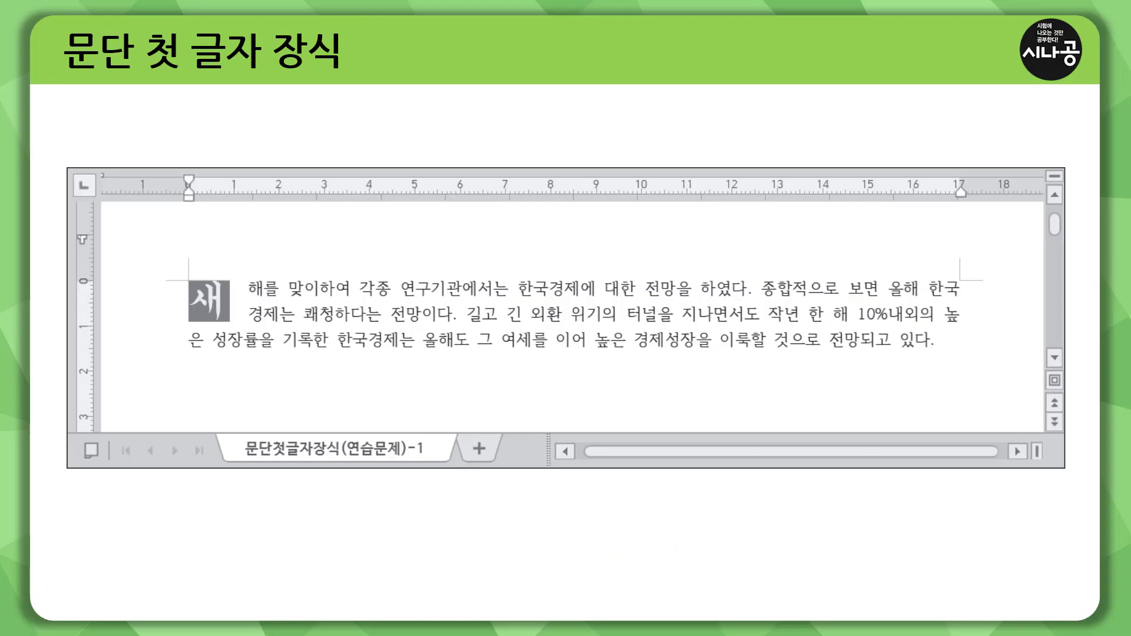
pyautogui.hotkey('ctrl', '2')
pyautogui.moveTo(174, 267)
pyautogui.mouseDown()
pyautogui.moveTo(332, 341)
pyautogui.moveTo(678, 365)
pyautogui.moveTo(991, 368)
pyautogui.moveTo(973, 364)
pyautogui.mouseUp()
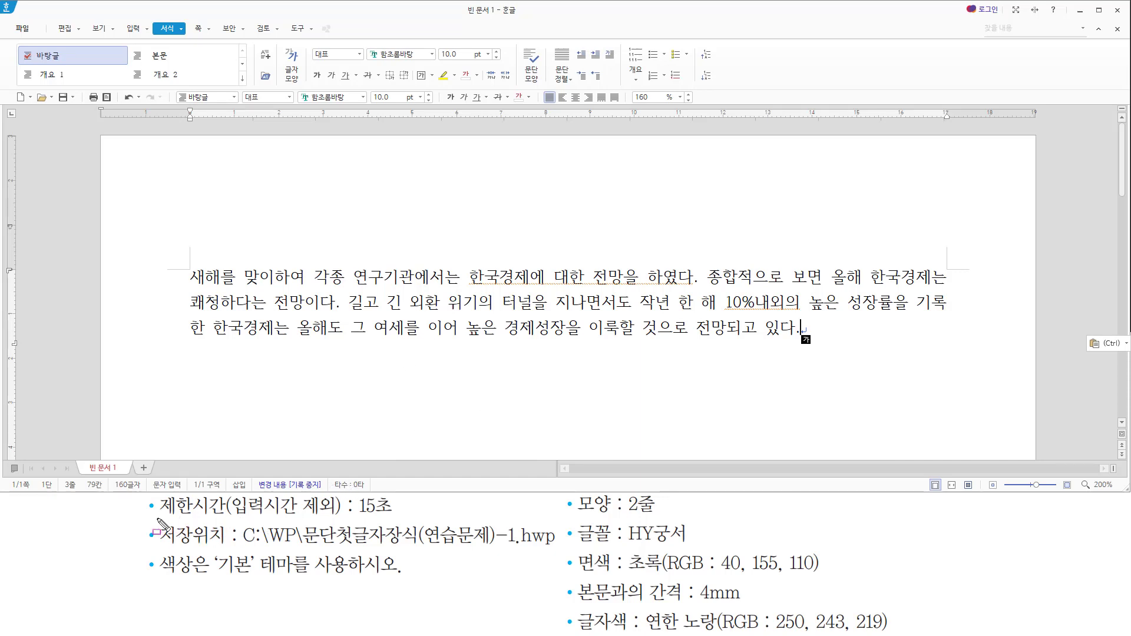
pyautogui.moveTo(156, 518); pyautogui.dragTo(404, 519)
pyautogui.moveTo(152, 544); pyautogui.dragTo(554, 545)
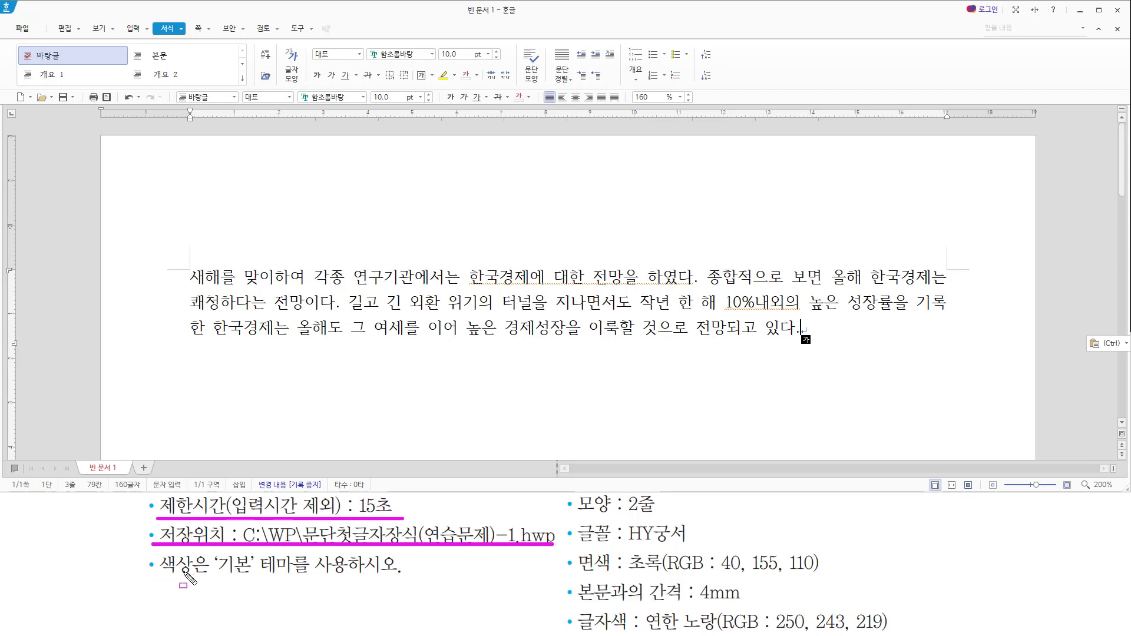
pyautogui.moveTo(211, 578); pyautogui.dragTo(254, 552)
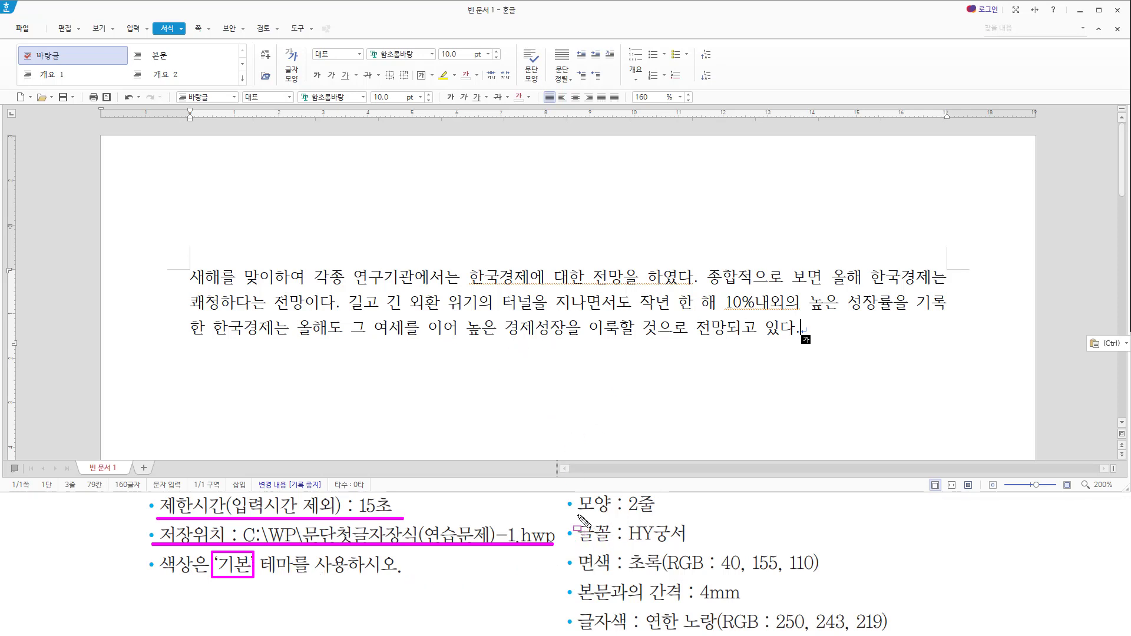
pyautogui.moveTo(576, 515); pyautogui.dragTo(667, 516)
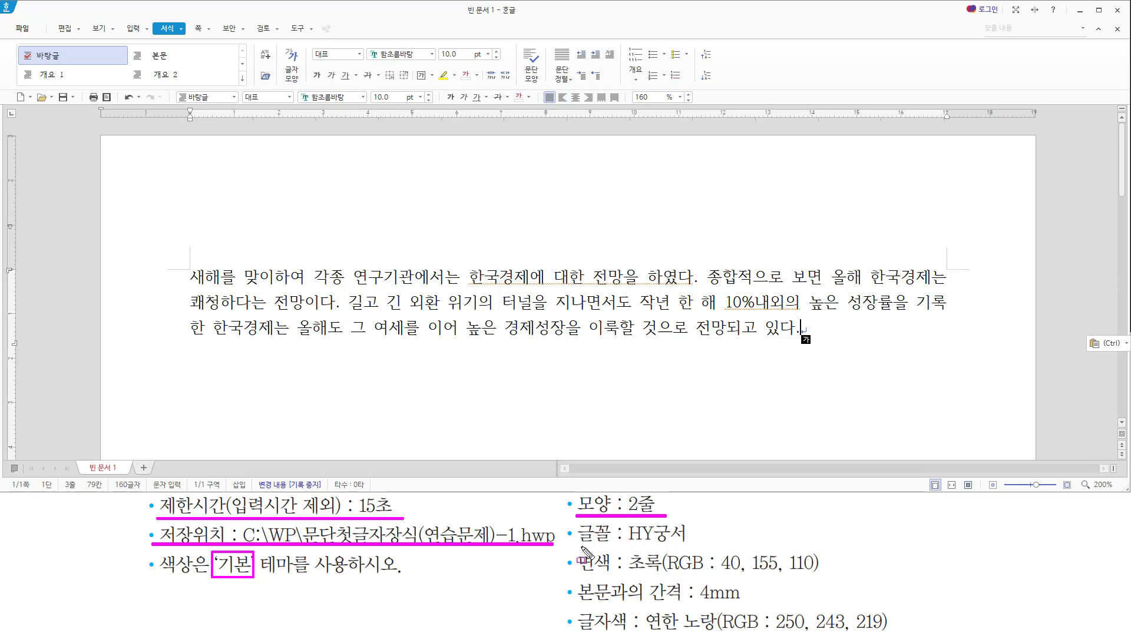
pyautogui.moveTo(581, 547); pyautogui.dragTo(698, 546)
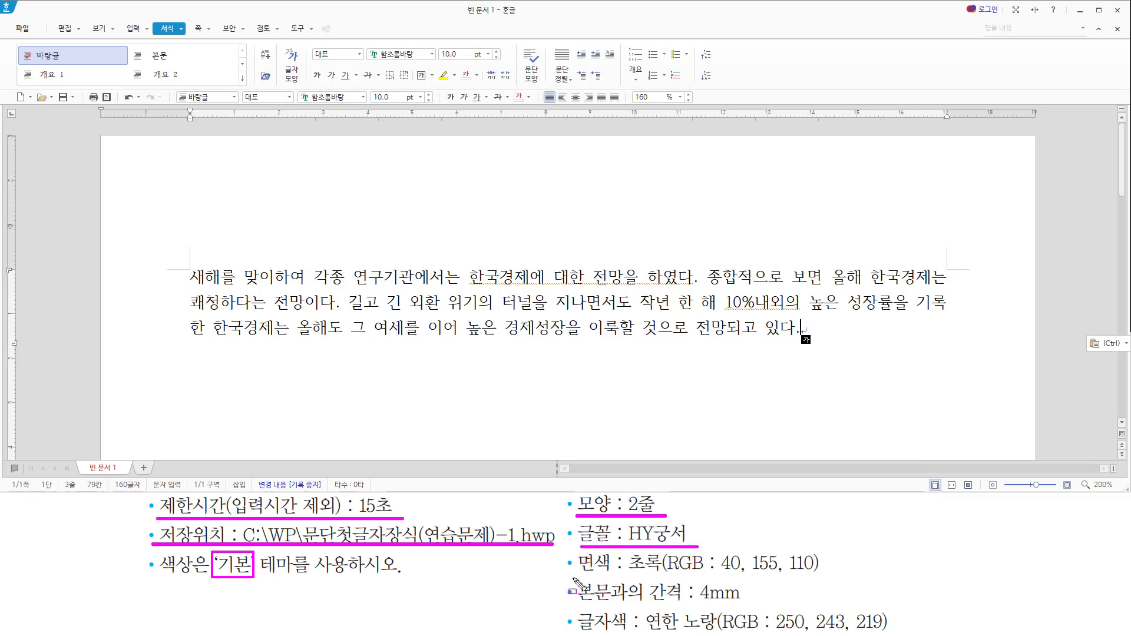
pyautogui.moveTo(572, 577); pyautogui.dragTo(825, 578)
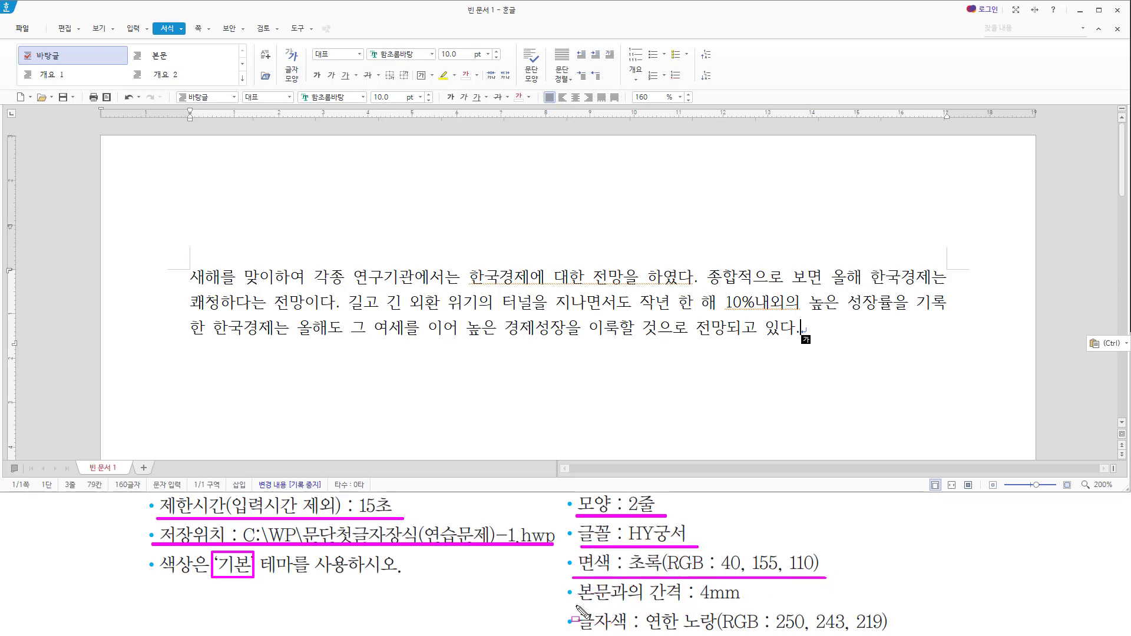
pyautogui.moveTo(577, 605); pyautogui.dragTo(754, 605)
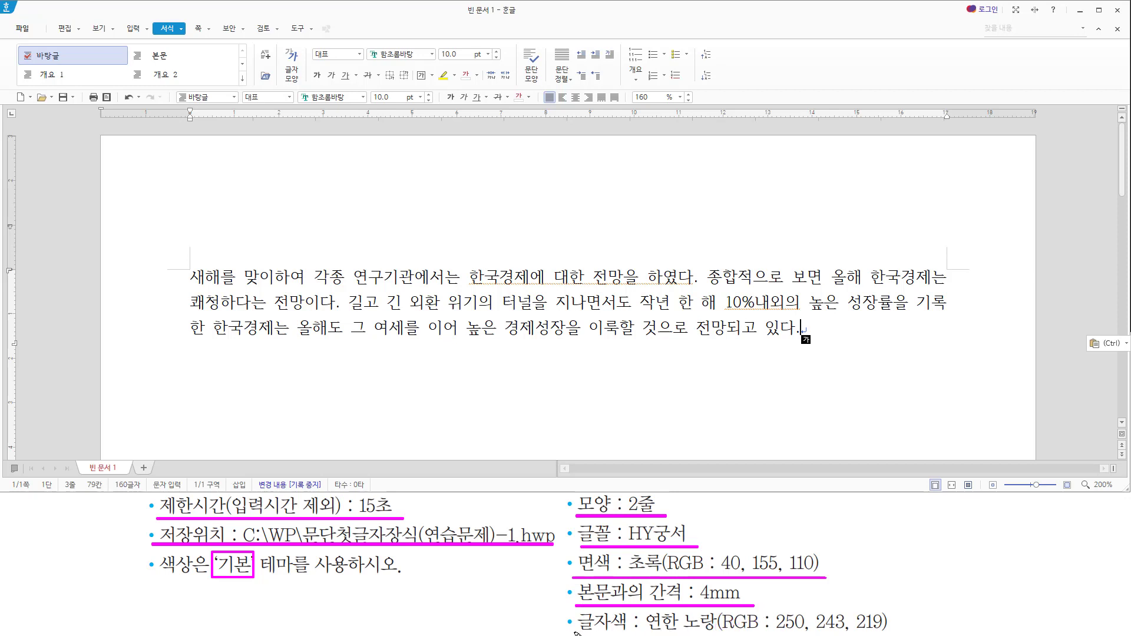
pyautogui.moveTo(575, 632); pyautogui.dragTo(899, 632)
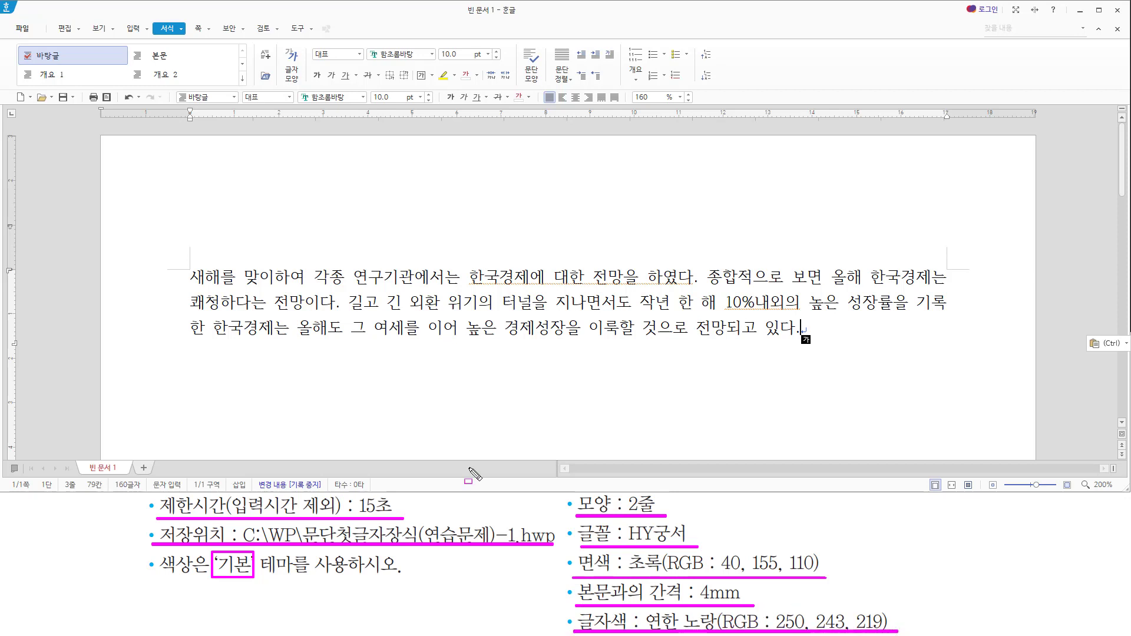
pyautogui.moveTo(197, 265)
pyautogui.mouseDown()
pyautogui.moveTo(196, 275)
pyautogui.moveTo(925, 330)
pyautogui.moveTo(930, 345)
pyautogui.mouseUp()
pyautogui.press('Escape')
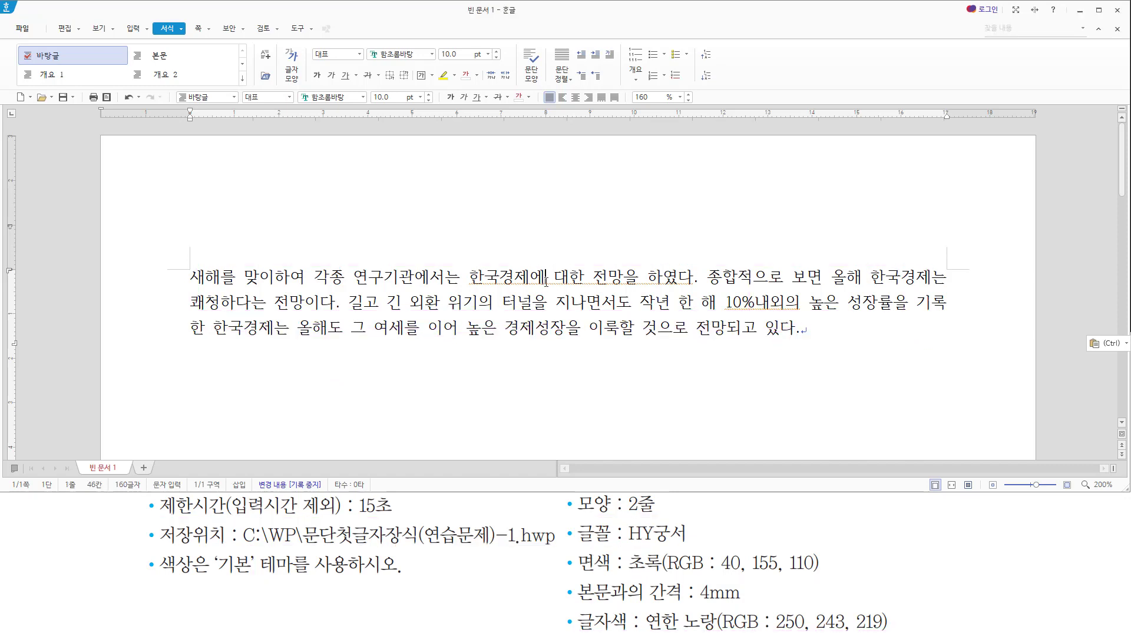
# Step: Start a first-letter decoration (문단 첫 글자 장식) for the paragraph, using the two-line (2줄) shape
pyautogui.click(665, 286)
pyautogui.click(542, 304)
pyautogui.hotkey('ctrl', '2')
pyautogui.moveTo(602, 42); pyautogui.dragTo(616, 63)
pyautogui.press('Escape')
pyautogui.click(611, 56)
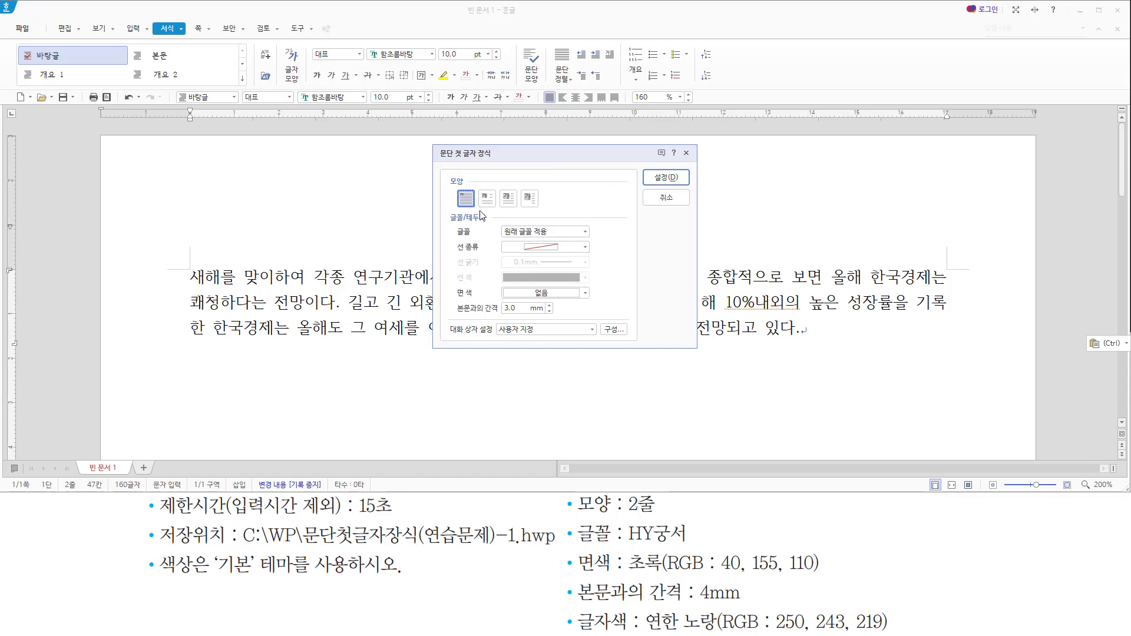
pyautogui.click(491, 199)
# Step: Set the decorated first letter's font to HY궁서
pyautogui.click(550, 235)
pyautogui.scroll(-10, 553, 321)
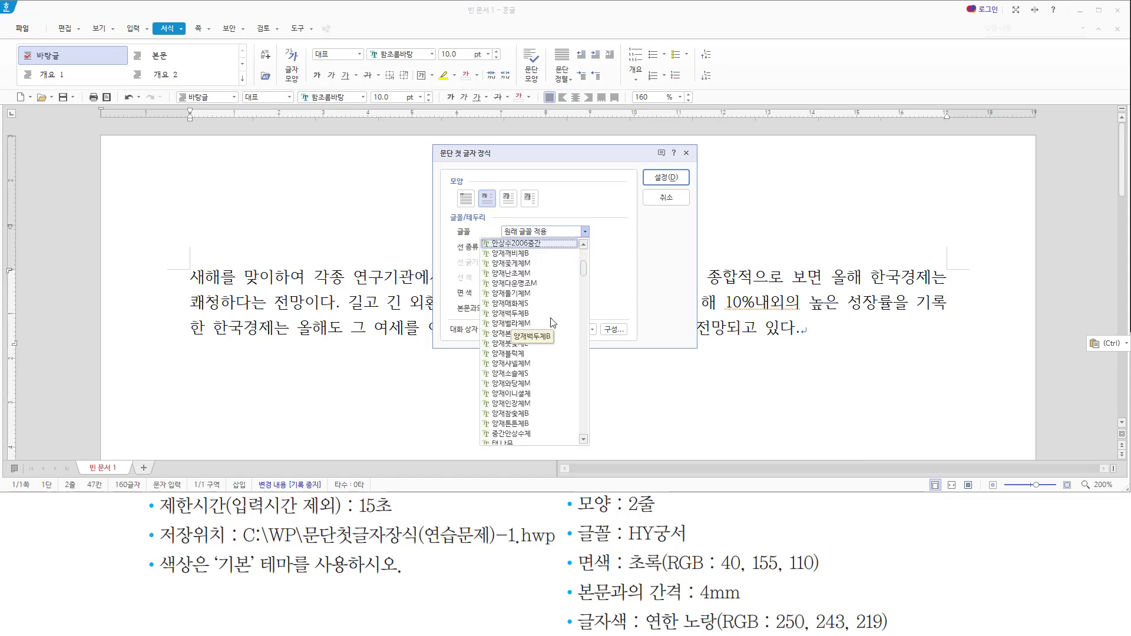
pyautogui.scroll(-6, 553, 321)
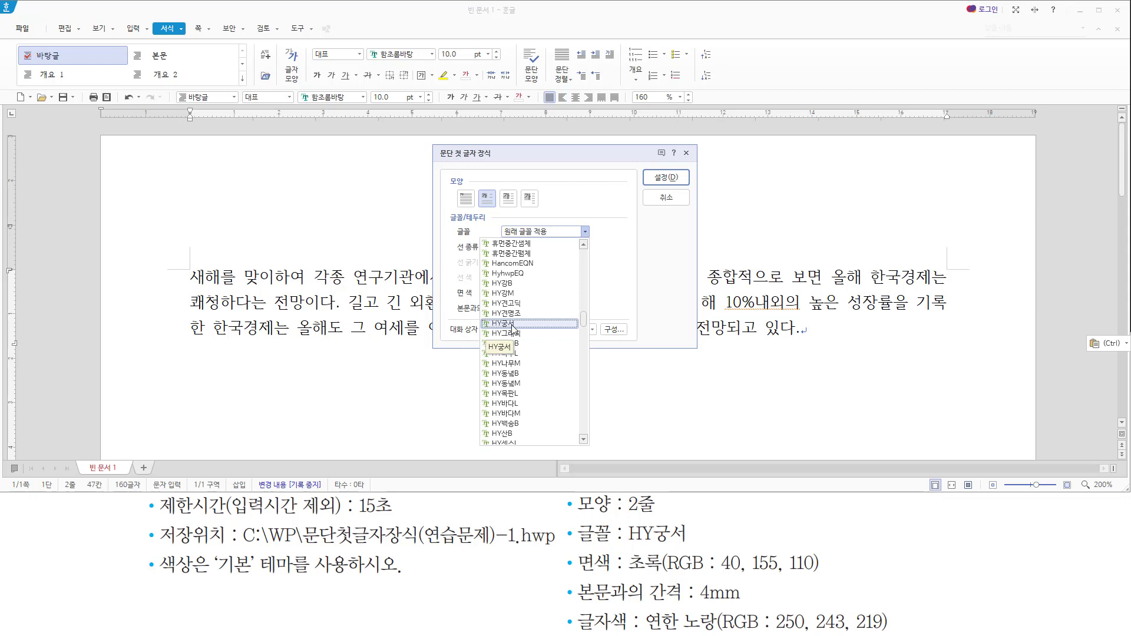
pyautogui.click(512, 325)
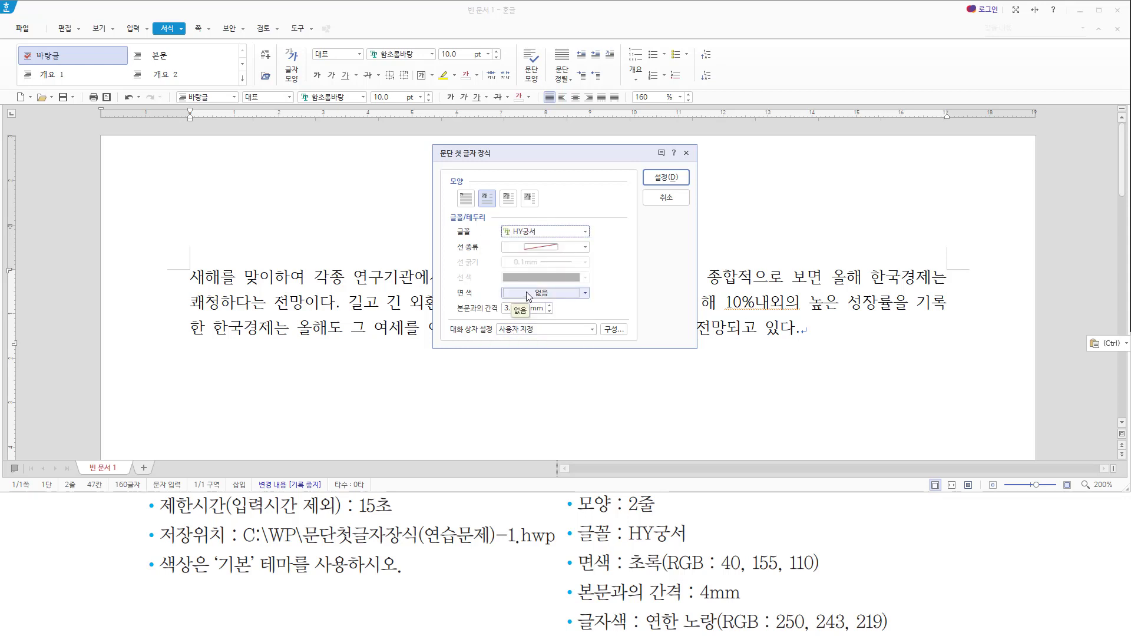
# Step: Switch the fill colour palette to the 기본 theme and fill the first letter's background with 초록 (RGB 40, 155, 110)
pyautogui.click(586, 294)
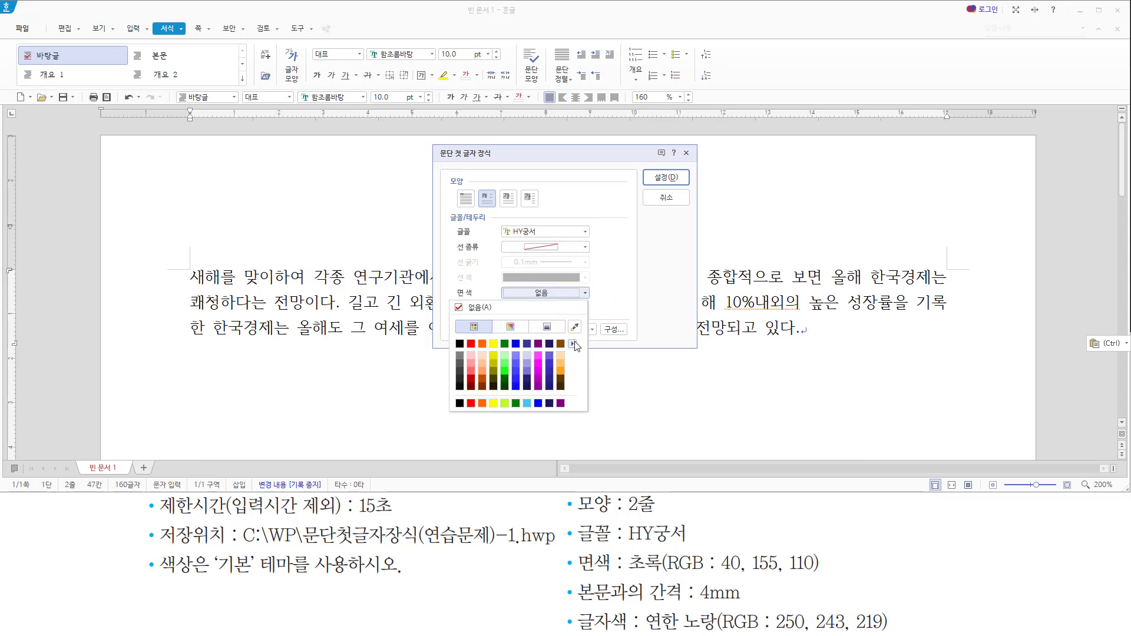
pyautogui.click(575, 343)
pyautogui.click(575, 342)
pyautogui.click(575, 343)
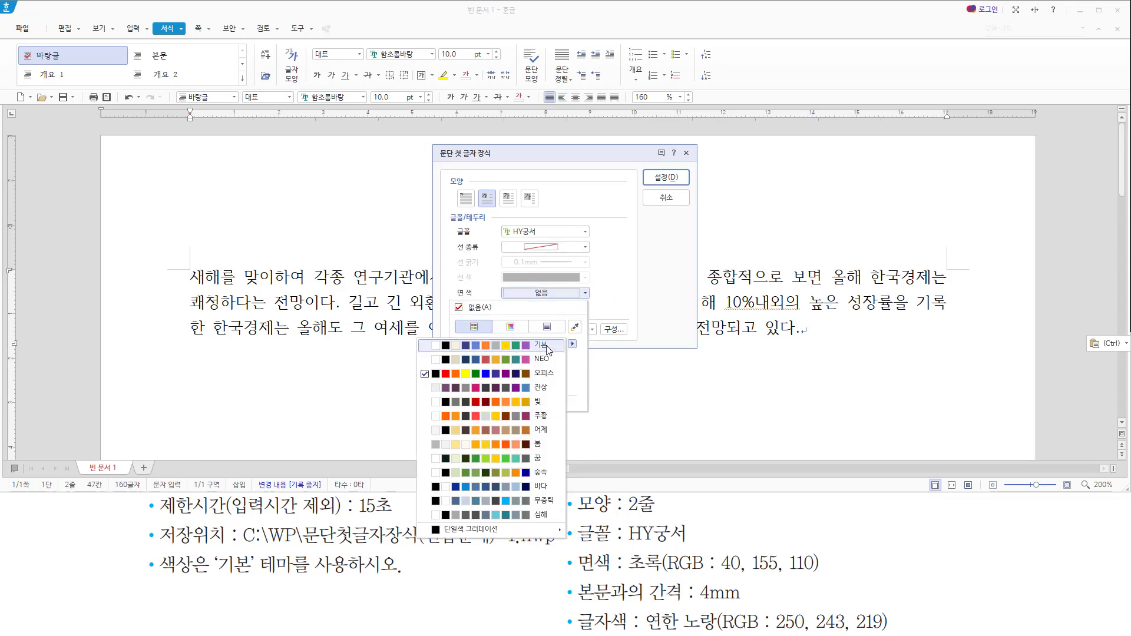
pyautogui.click(540, 346)
pyautogui.click(573, 344)
pyautogui.click(639, 292)
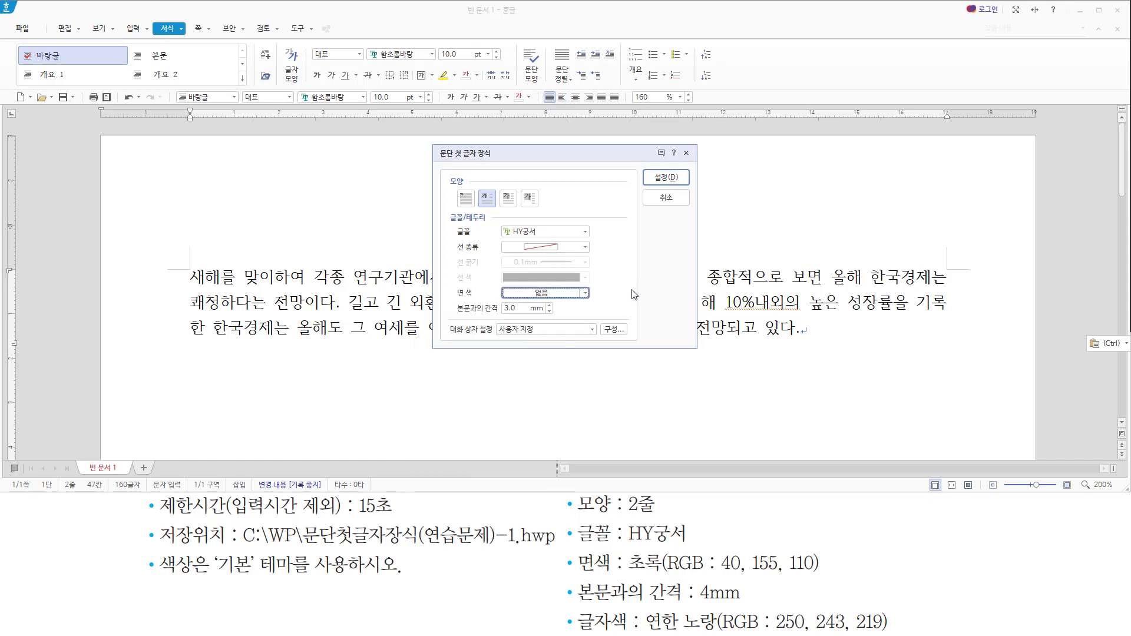
pyautogui.click(583, 294)
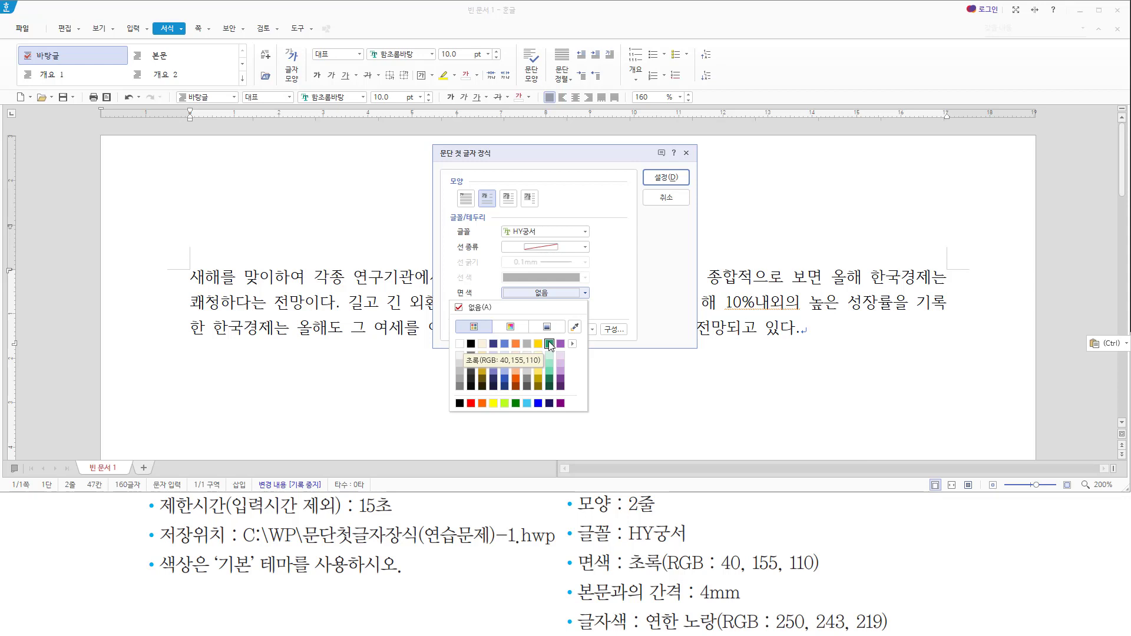
pyautogui.click(549, 344)
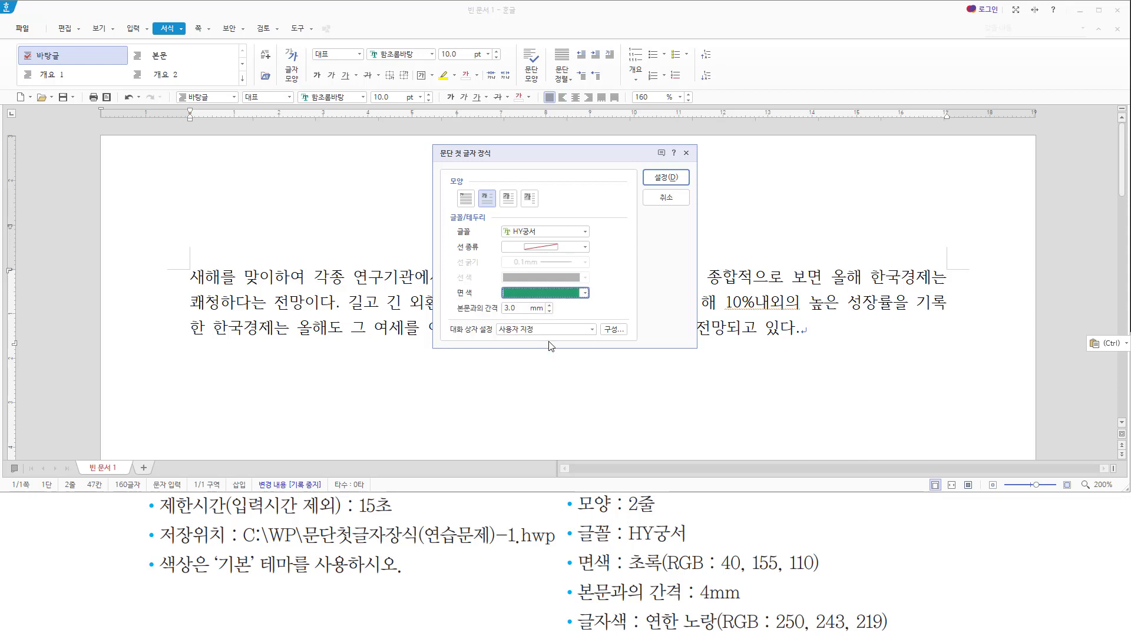
# Step: Set the first letter's spacing from the body text to 4 mm and apply the decoration
pyautogui.click(550, 305)
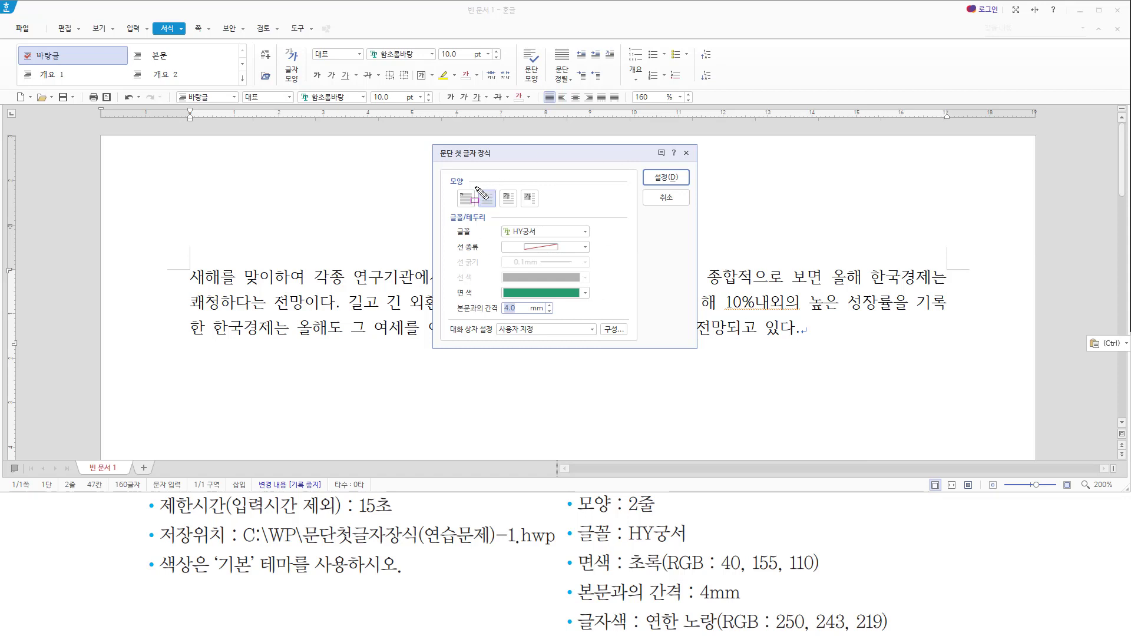
pyautogui.moveTo(475, 186)
pyautogui.mouseDown()
pyautogui.moveTo(499, 209)
pyautogui.moveTo(597, 238)
pyautogui.mouseUp()
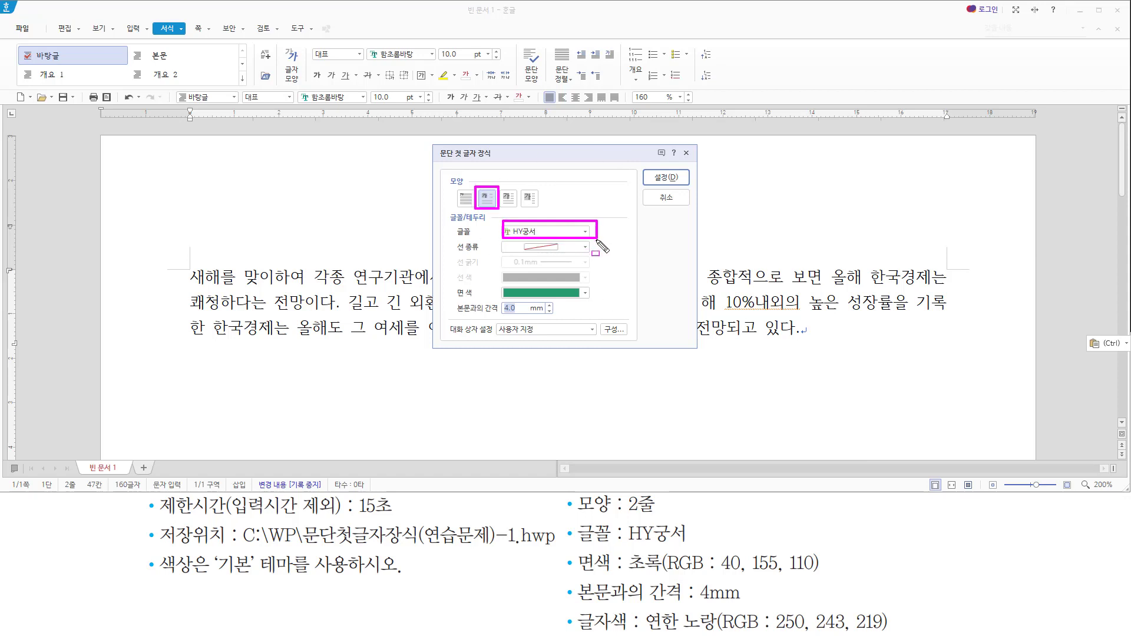
pyautogui.moveTo(492, 285); pyautogui.dragTo(598, 301)
pyautogui.moveTo(450, 302); pyautogui.dragTo(571, 315)
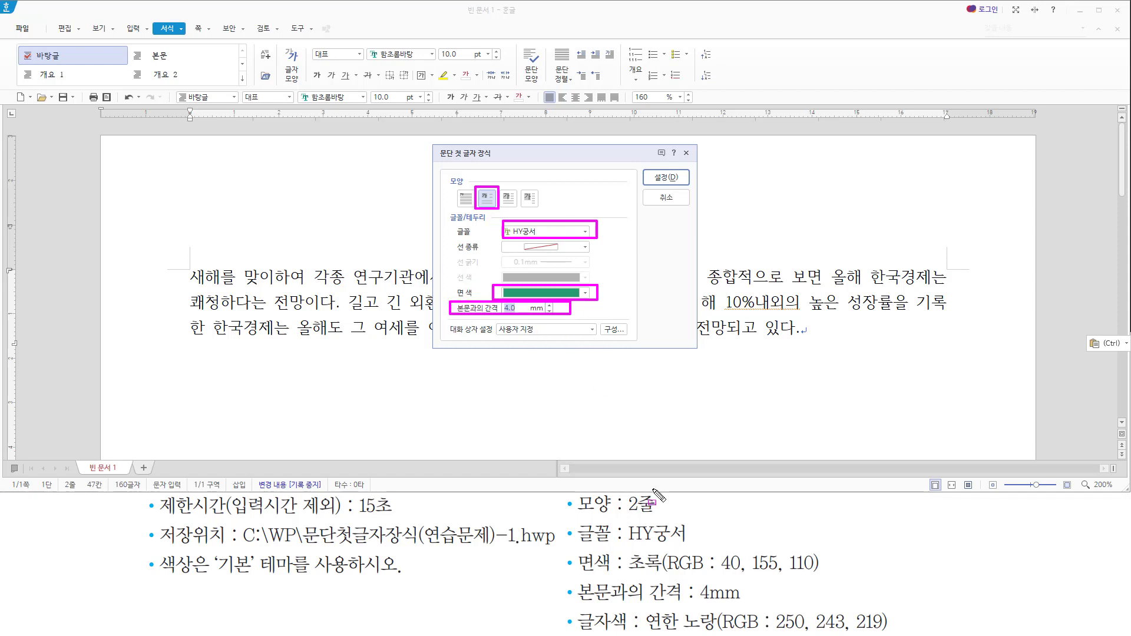
pyautogui.moveTo(564, 499)
pyautogui.mouseDown()
pyautogui.moveTo(596, 589)
pyautogui.moveTo(835, 602)
pyautogui.mouseUp()
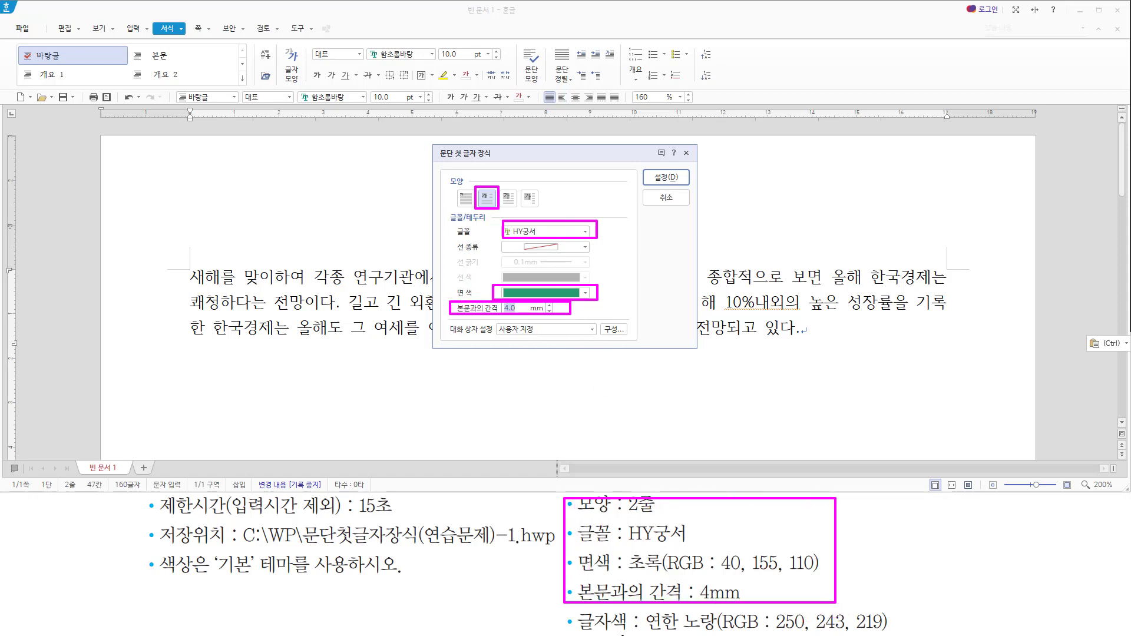
pyautogui.moveTo(571, 632); pyautogui.dragTo(637, 632)
pyautogui.press('Escape')
pyautogui.click(665, 177)
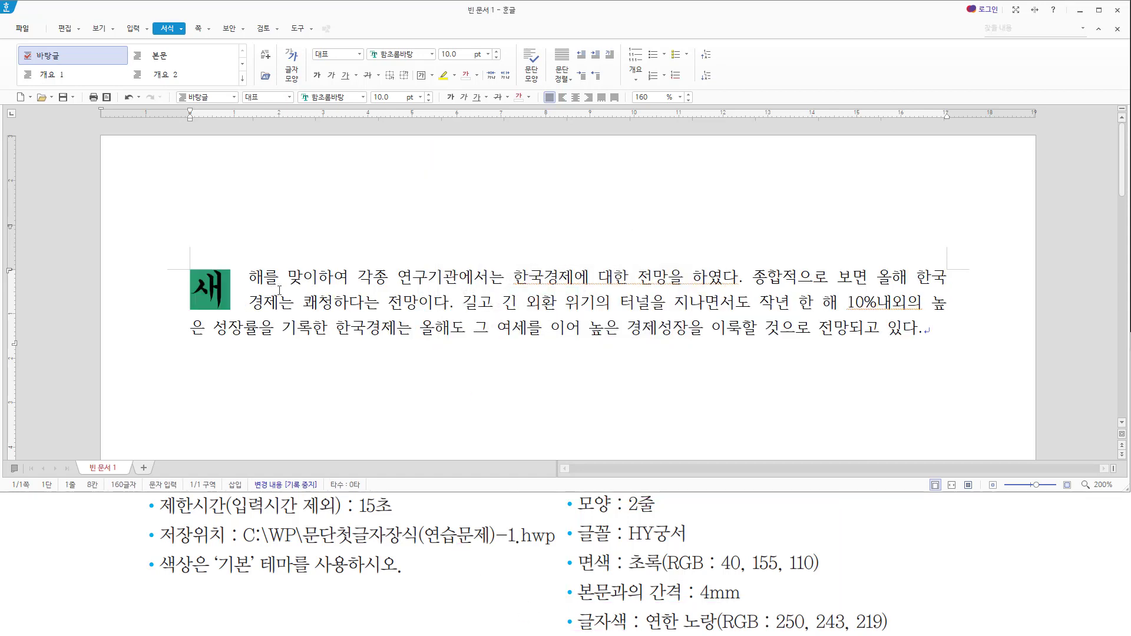
# Step: Colour the decorated letter 새 with 연한 노랑 (RGB 250, 243, 219) from the 기본 theme, then deselect it
pyautogui.click(196, 288)
pyautogui.click(217, 289)
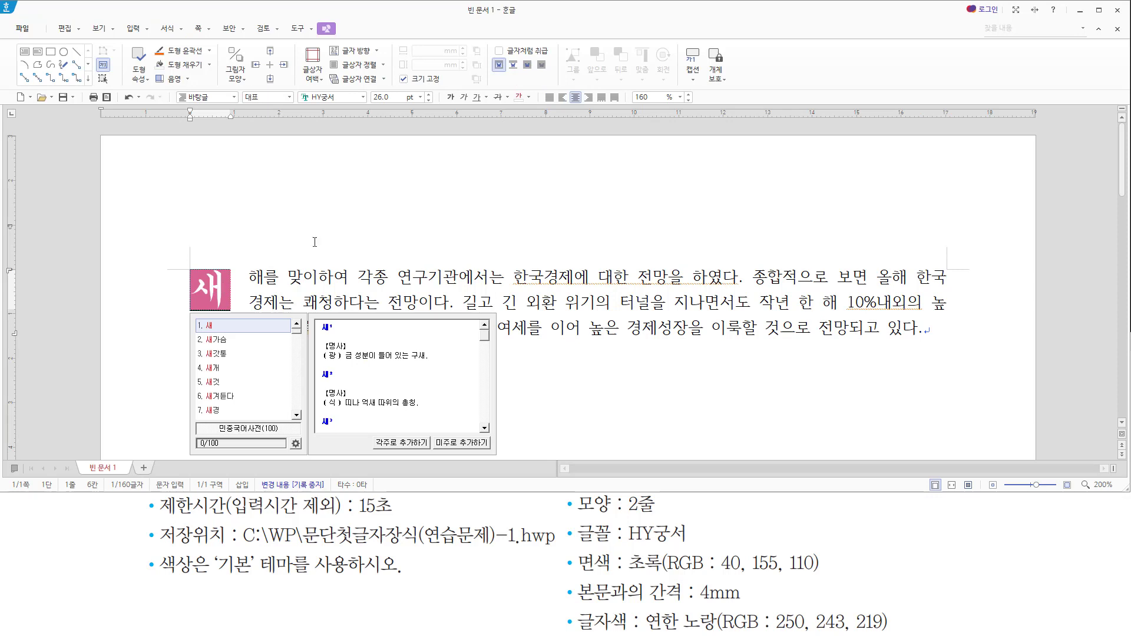
pyautogui.click(529, 97)
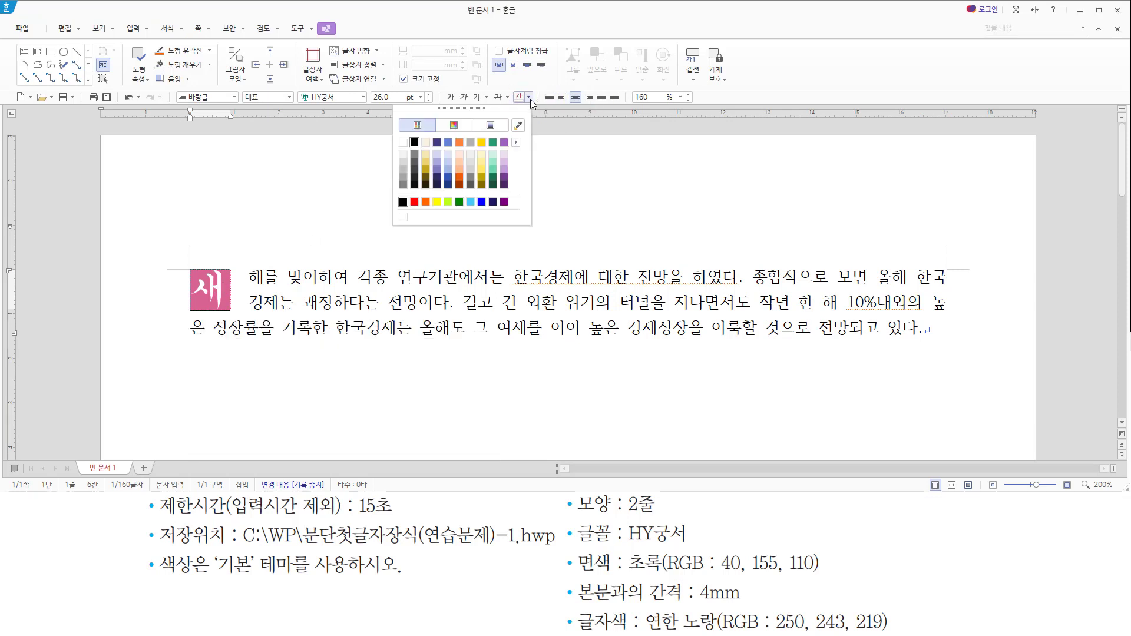
pyautogui.click(425, 143)
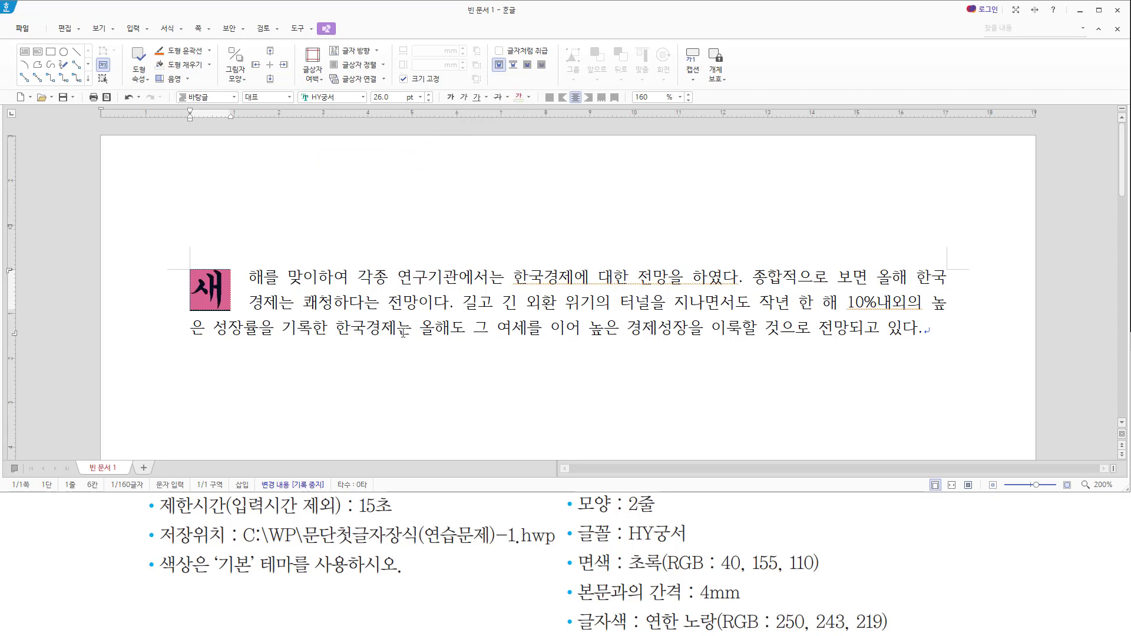
pyautogui.click(528, 300)
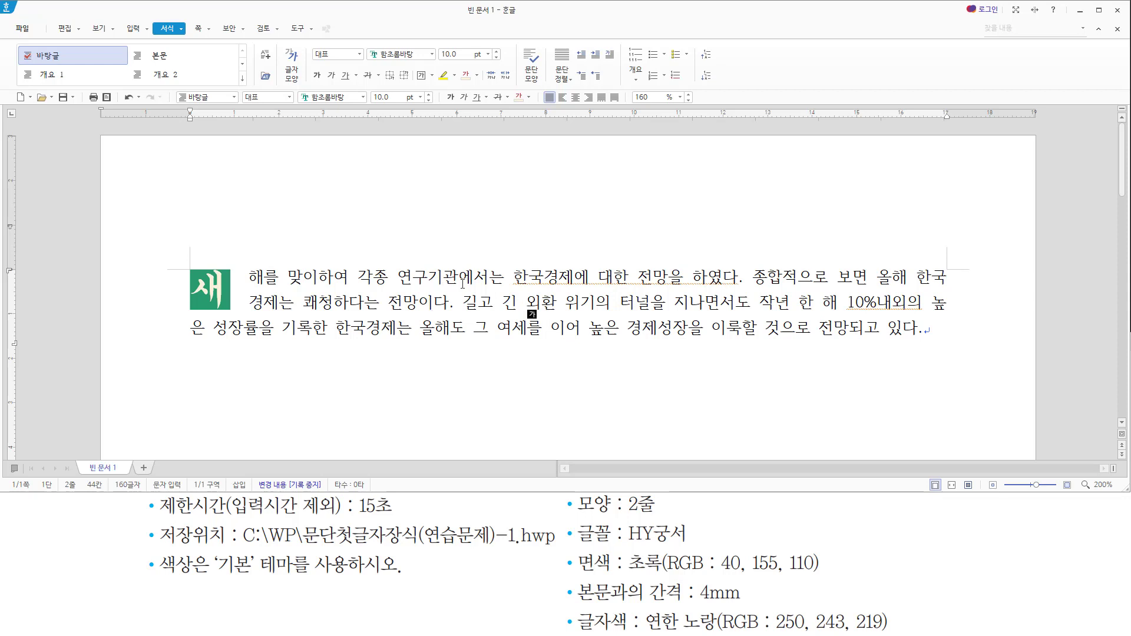
# Step: Save the document in C:\wp as 문단첫글자장식(연습문제)-1.hwp, basing the name on the existing 문단첫글자장식.hwp
pyautogui.hotkey('alt', 's')
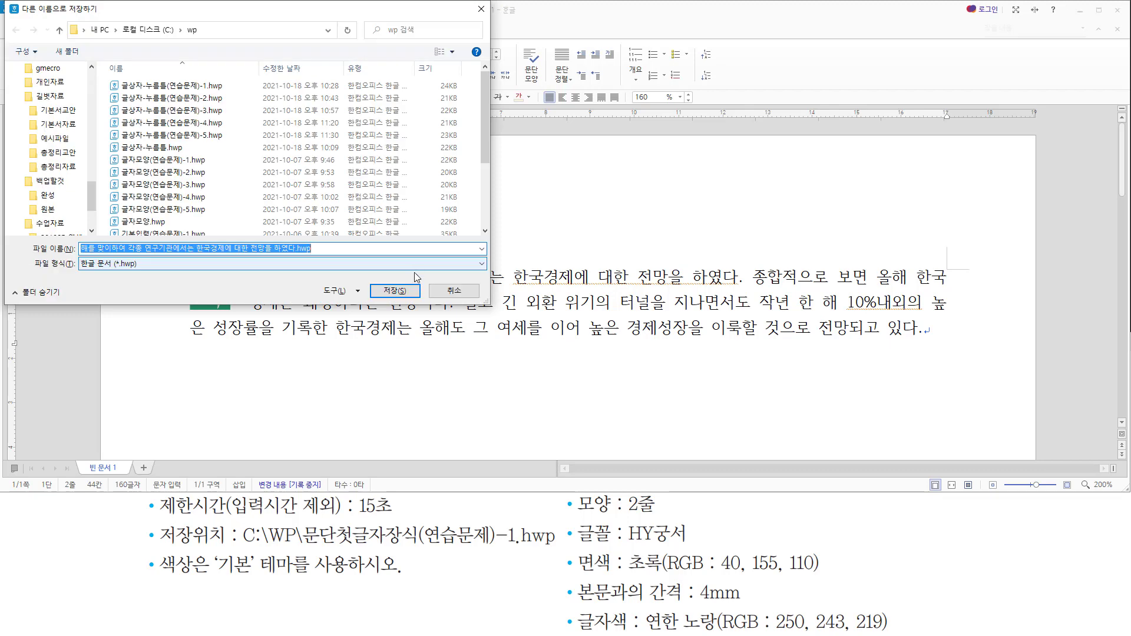
pyautogui.moveTo(116, 36); pyautogui.dragTo(197, 36)
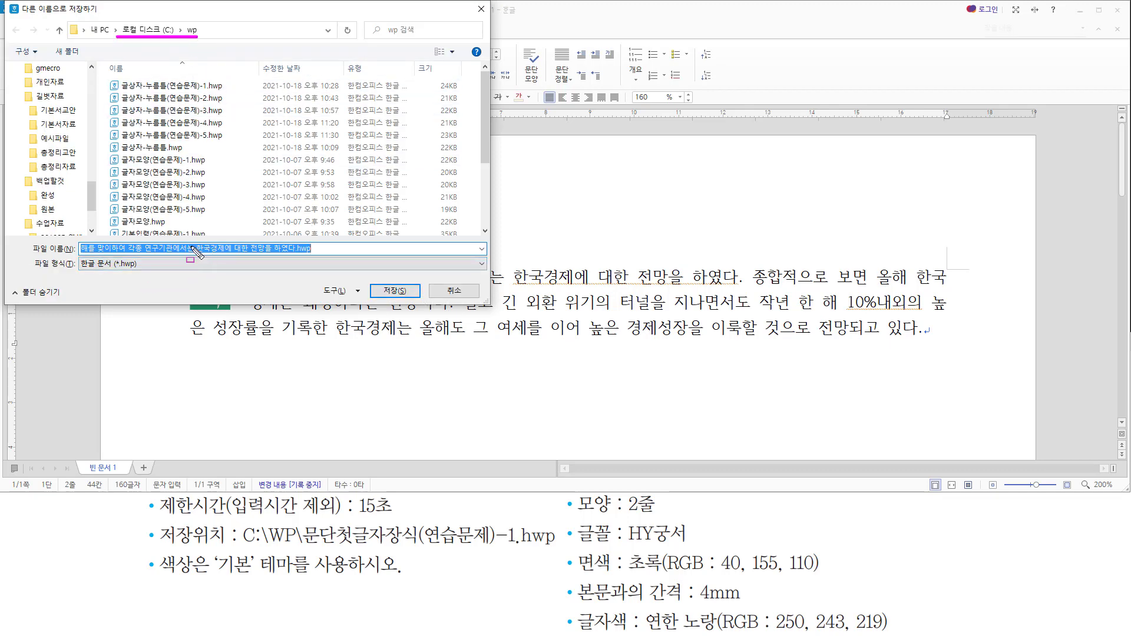
pyautogui.scroll(-3, 235, 176)
pyautogui.click(155, 204)
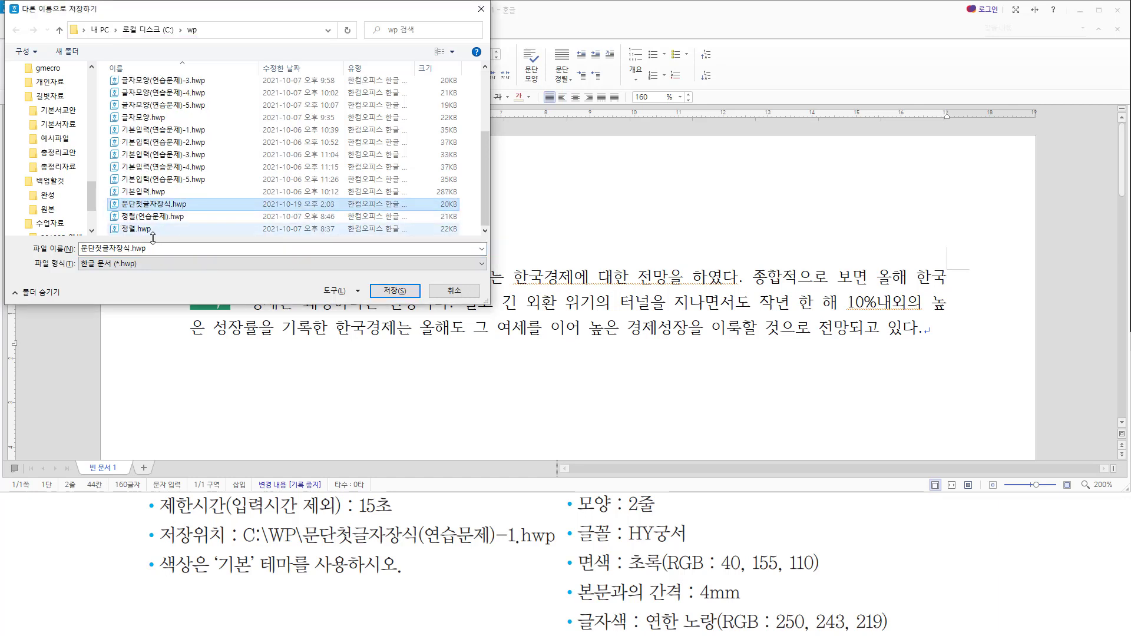
pyautogui.click(142, 248)
pyautogui.click(132, 249)
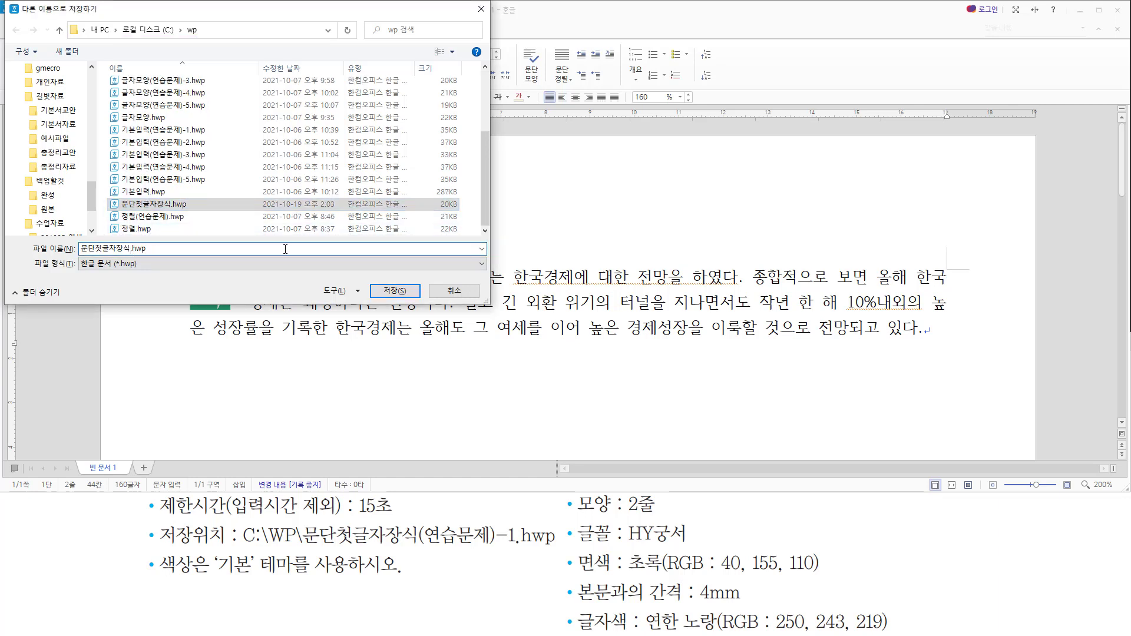
pyautogui.hotkey('shift', 'End')
pyautogui.write('(')
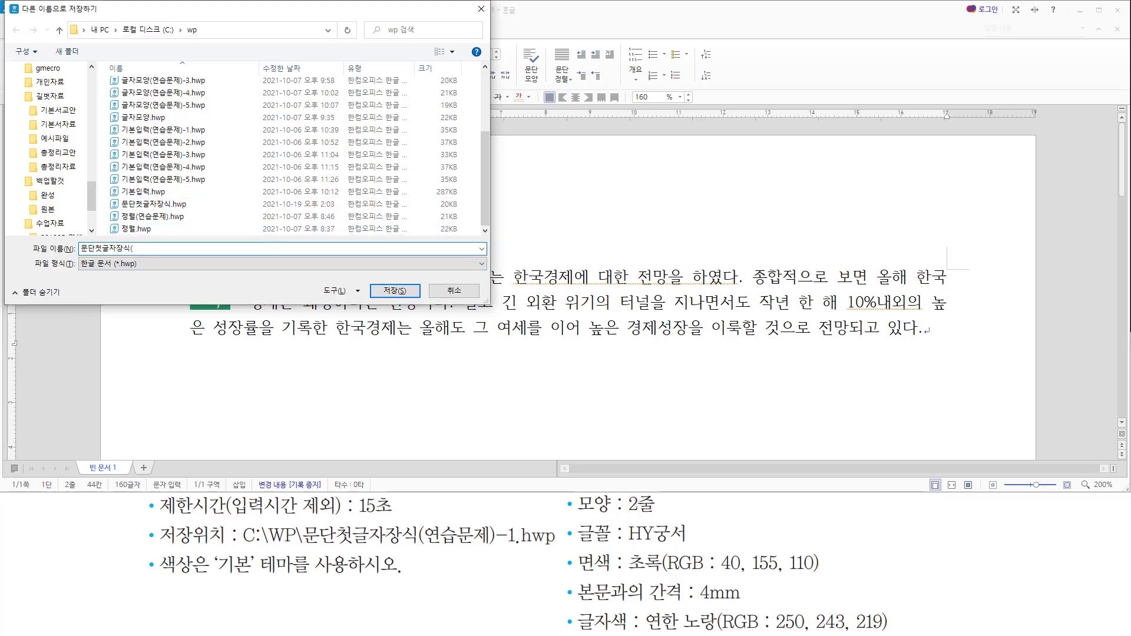
pyautogui.write('연스')
pyautogui.write('문제)-1')
pyautogui.press('Return')
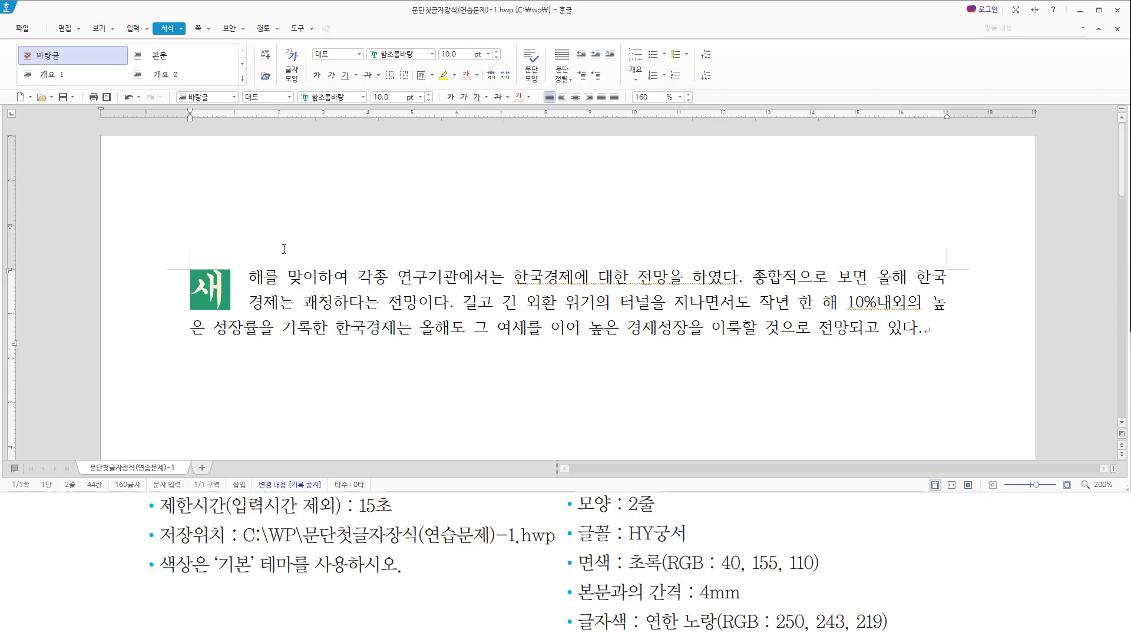
# Step: In the blank document's page setup, set the top margin to 20 mm, header margin to 10 mm and left margin to 20 mm
pyautogui.press('Hangul')
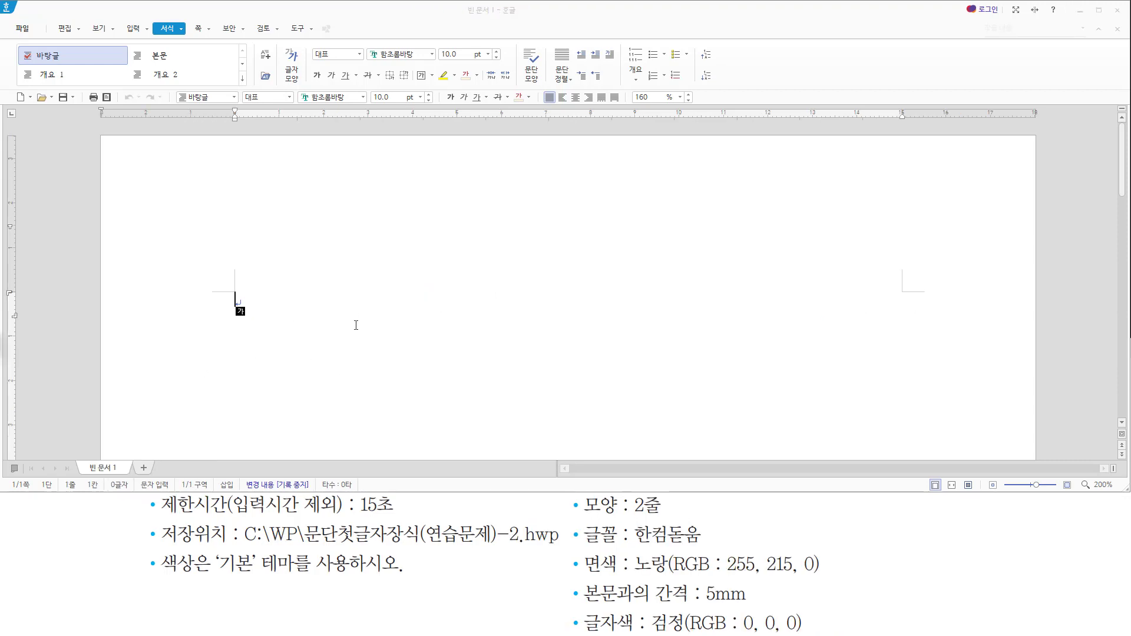
pyautogui.click(351, 319)
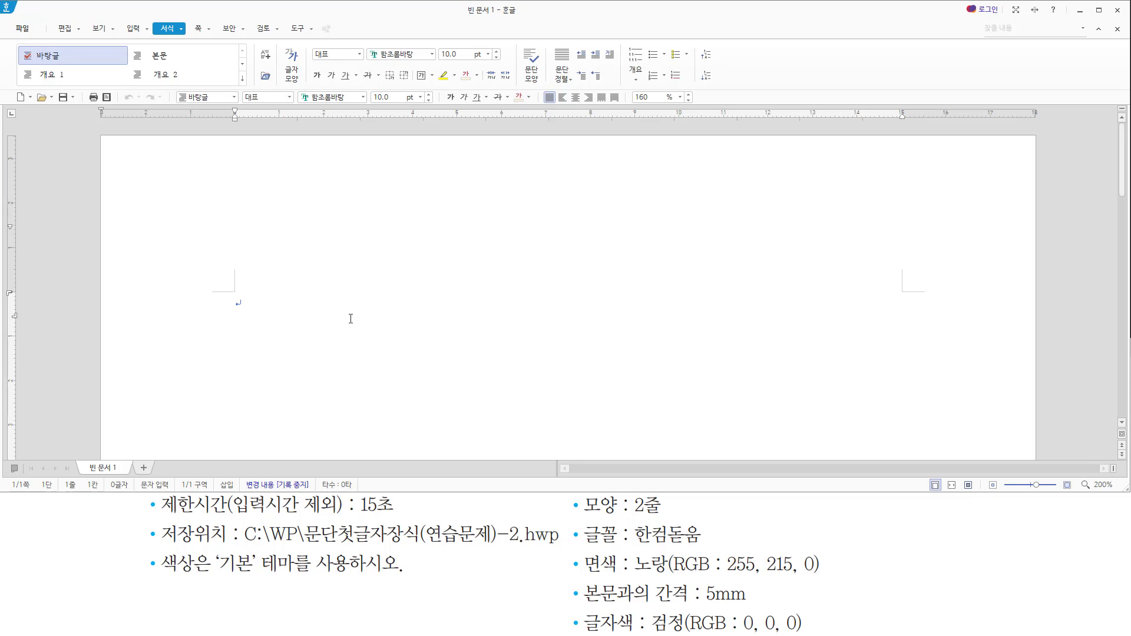
pyautogui.press('F7')
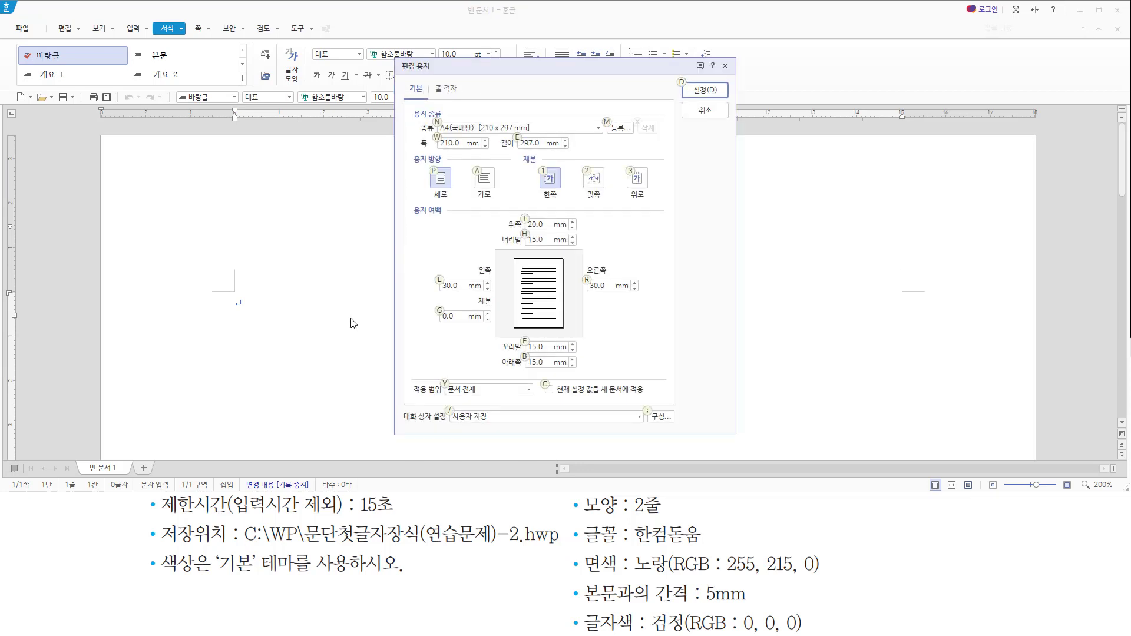
pyautogui.hotkey('alt', 't')
pyautogui.write('20')
pyautogui.press('Tab')
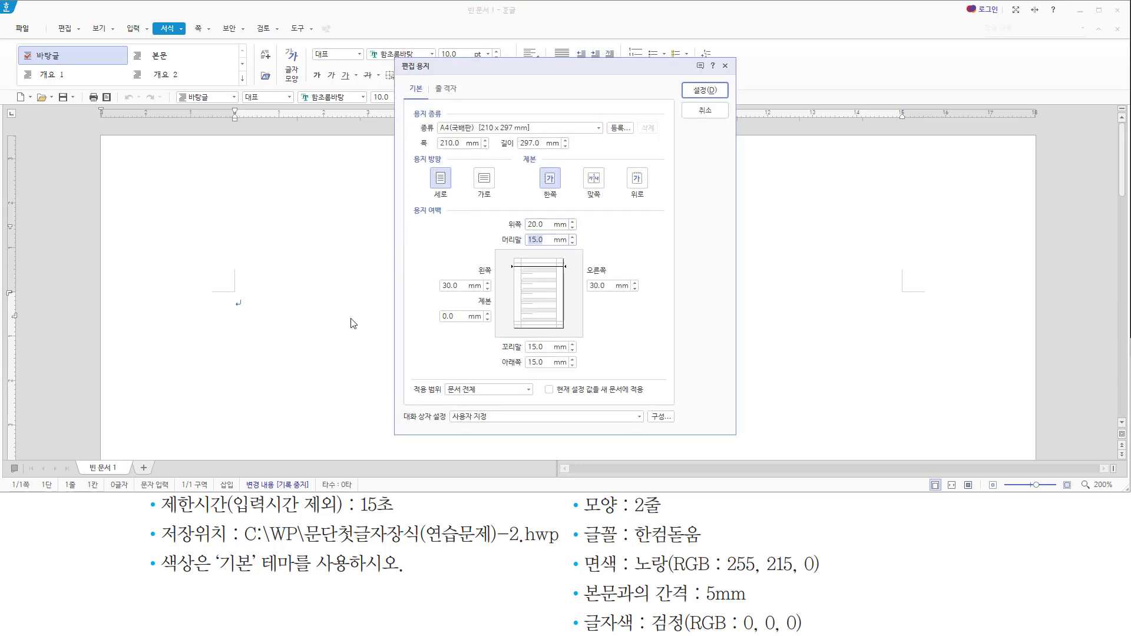
pyautogui.write('10')
pyautogui.press('Tab')
pyautogui.write('20')
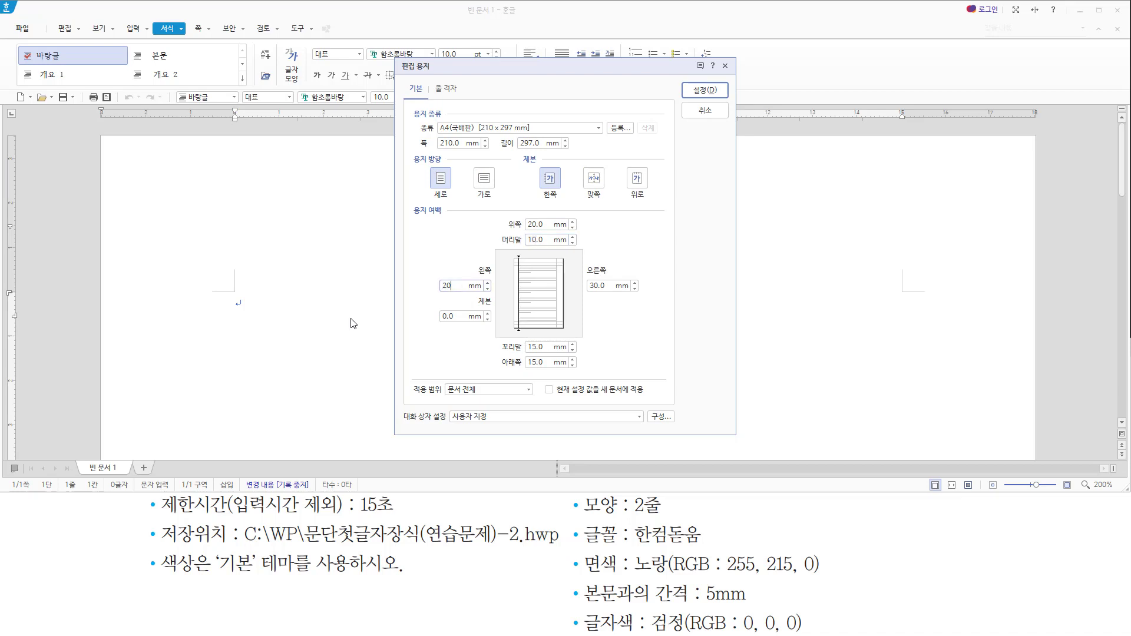
# Step: Set the right margin to 20 mm, footer margin to 10 mm and bottom margin to 20 mm, and apply the page setup
pyautogui.press('Tab')
pyautogui.press('Tab')
pyautogui.write('20')
pyautogui.press('Tab')
pyautogui.write('10')
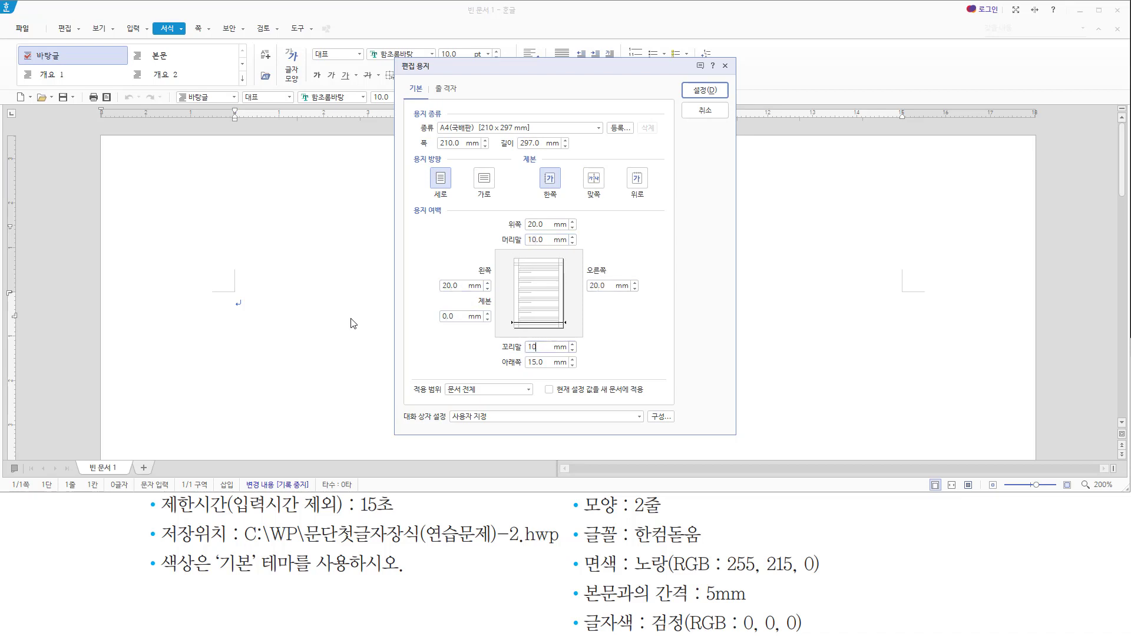
pyautogui.press('Tab')
pyautogui.write('20')
pyautogui.press('Return')
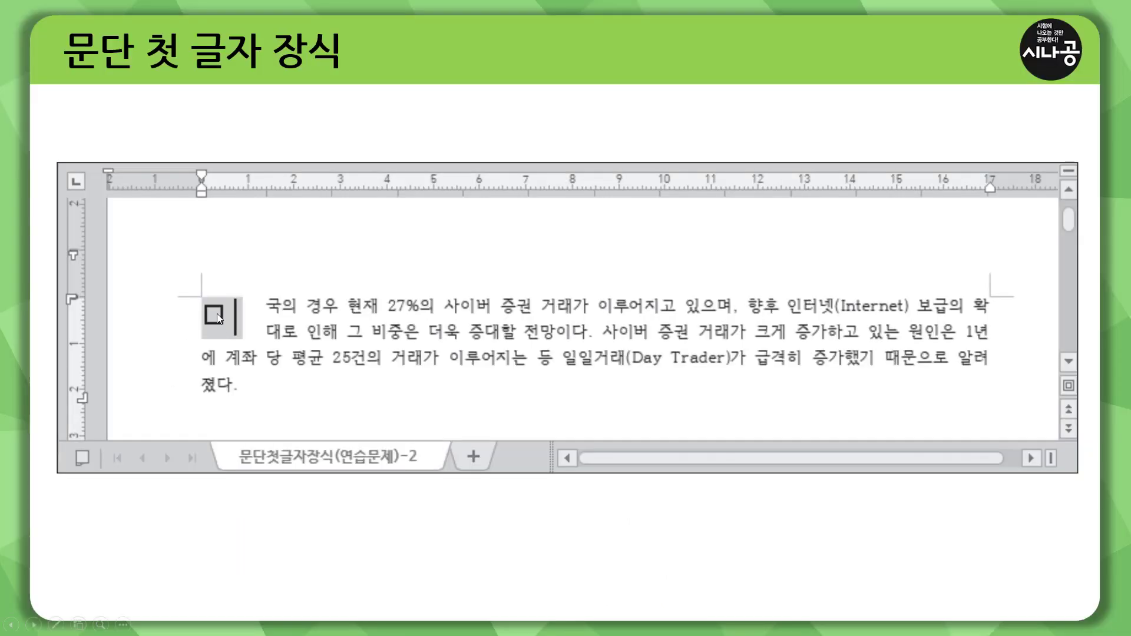
pyautogui.hotkey('ctrl', 'p')
pyautogui.moveTo(180, 284); pyautogui.dragTo(1008, 411)
pyautogui.moveTo(184, 290); pyautogui.dragTo(244, 343)
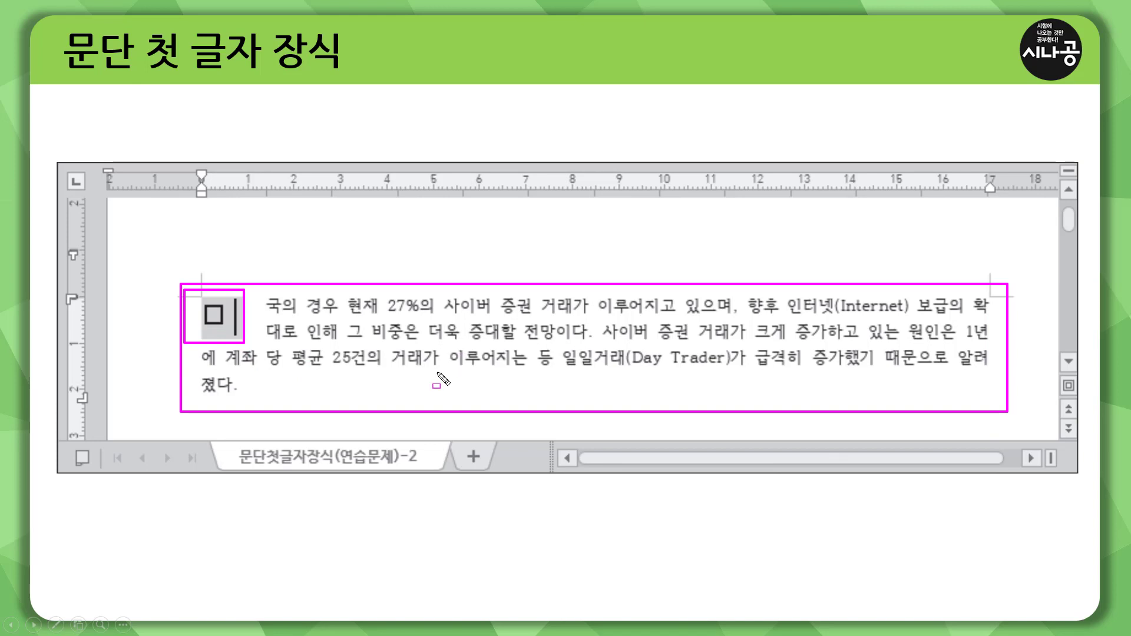
pyautogui.press('Escape')
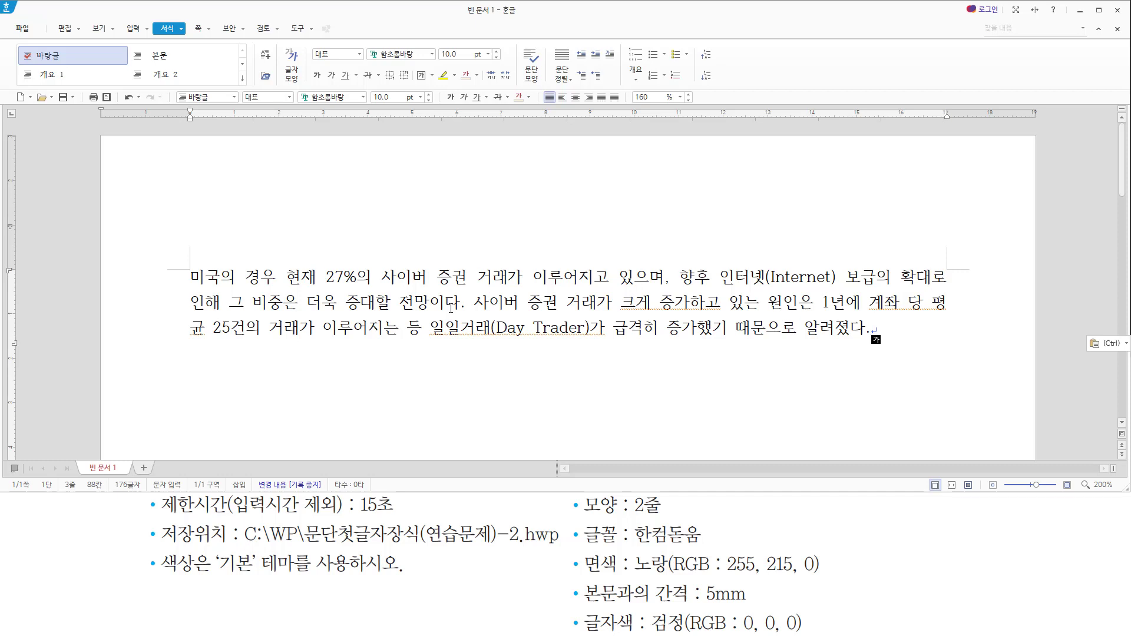
pyautogui.click(167, 282)
pyautogui.moveTo(193, 277); pyautogui.dragTo(983, 360)
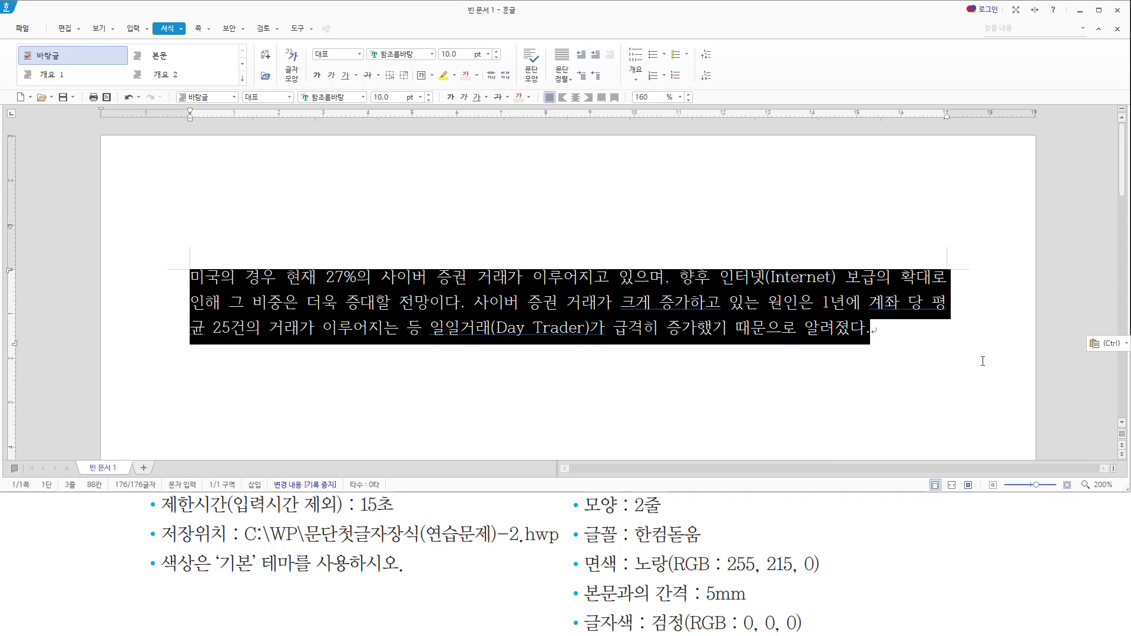
pyautogui.click(721, 302)
pyautogui.click(598, 300)
pyautogui.click(489, 298)
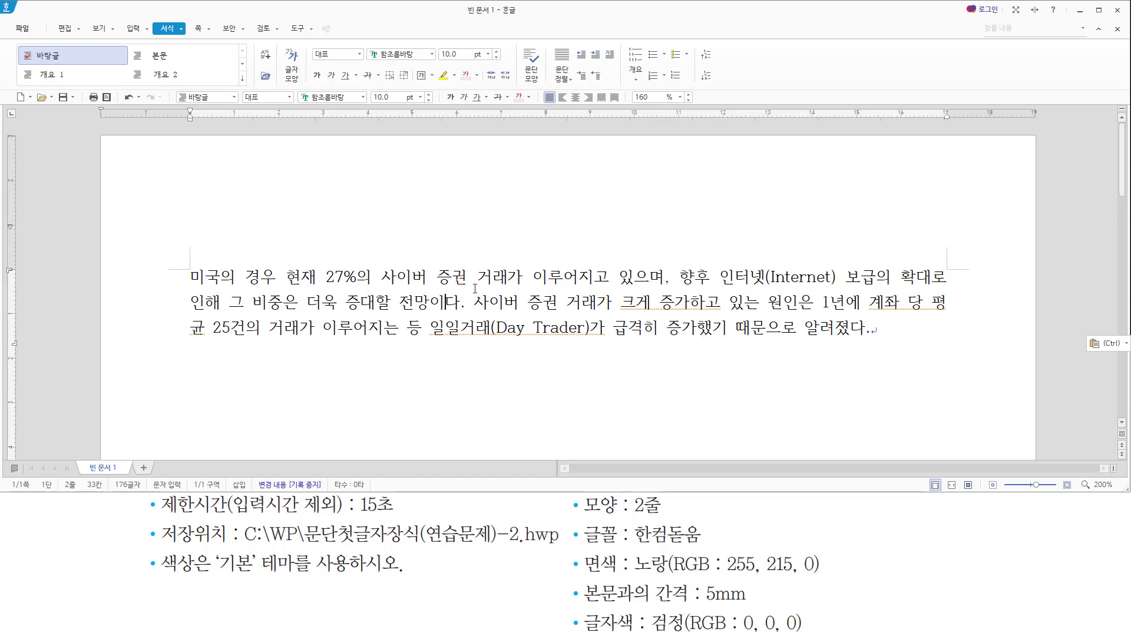
pyautogui.moveTo(161, 512); pyautogui.dragTo(392, 510)
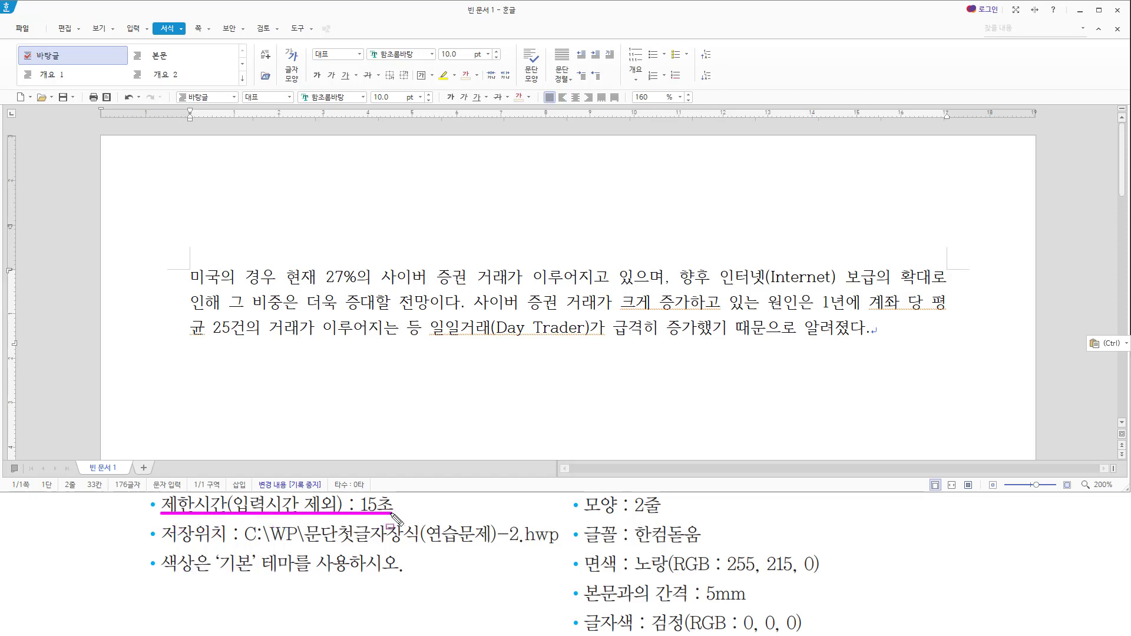
pyautogui.moveTo(162, 546); pyautogui.dragTo(568, 545)
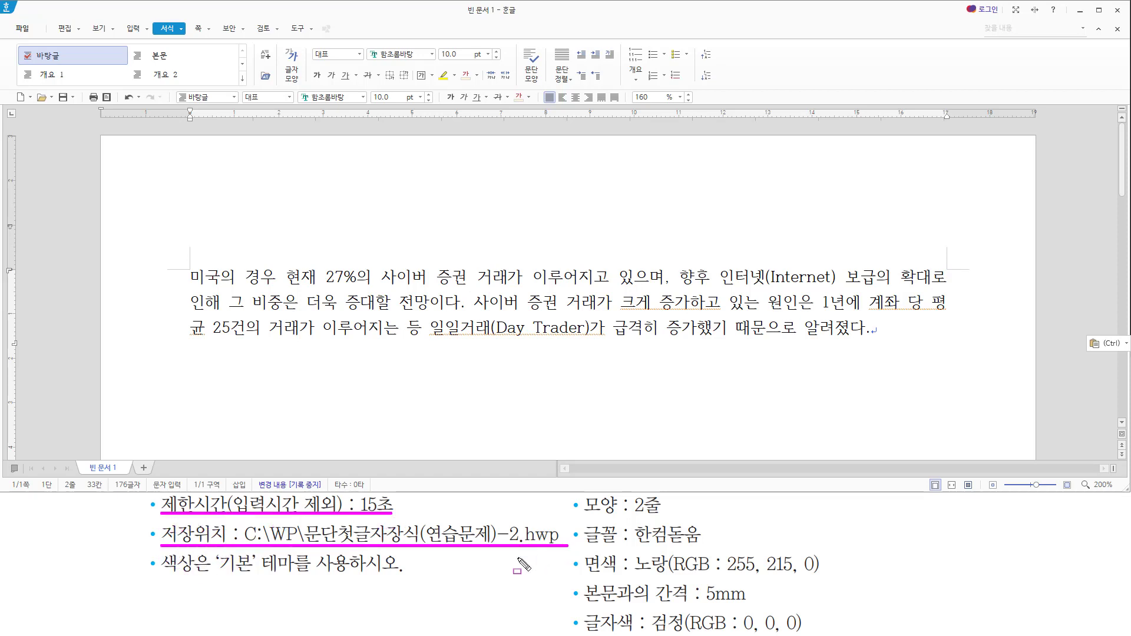
pyautogui.moveTo(154, 581); pyautogui.dragTo(402, 582)
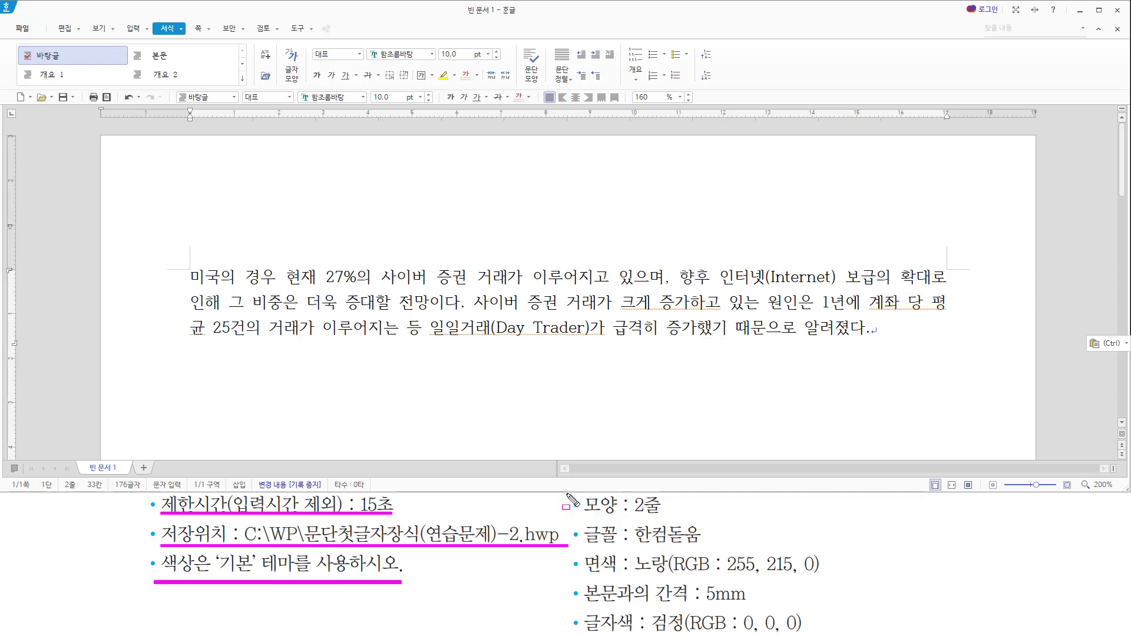
pyautogui.moveTo(568, 494)
pyautogui.mouseDown()
pyautogui.moveTo(568, 513)
pyautogui.moveTo(671, 521)
pyautogui.moveTo(717, 555)
pyautogui.moveTo(863, 582)
pyautogui.moveTo(846, 582)
pyautogui.moveTo(846, 632)
pyautogui.mouseUp()
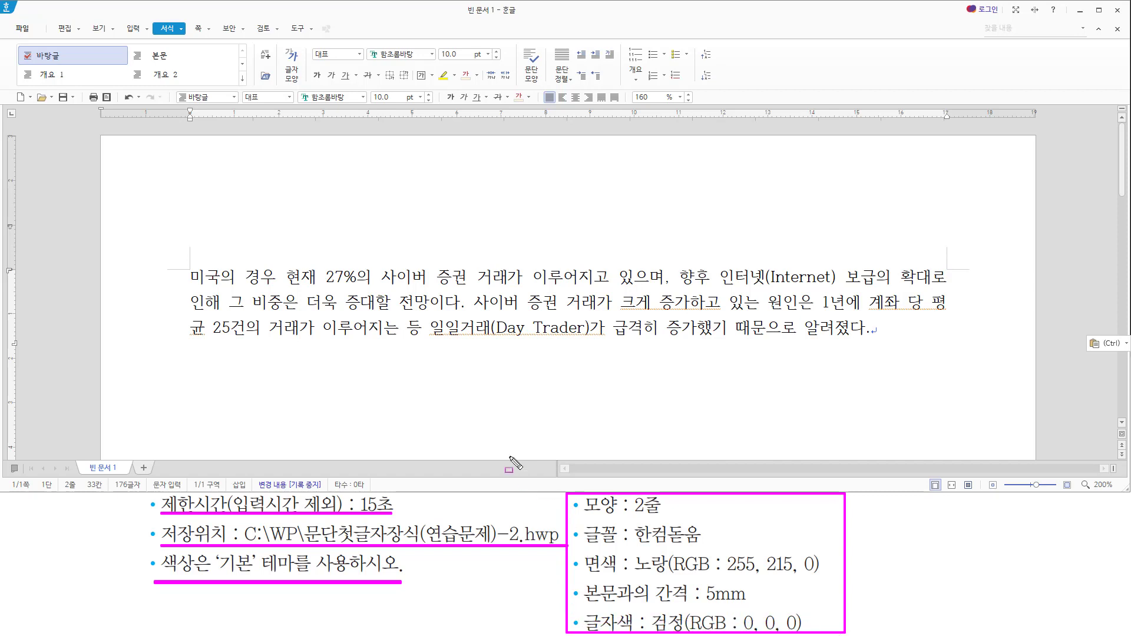
# Step: Start a first-letter decoration for the paragraph with the two-line (2줄) shape and the 한컴돋움 font
pyautogui.click(492, 304)
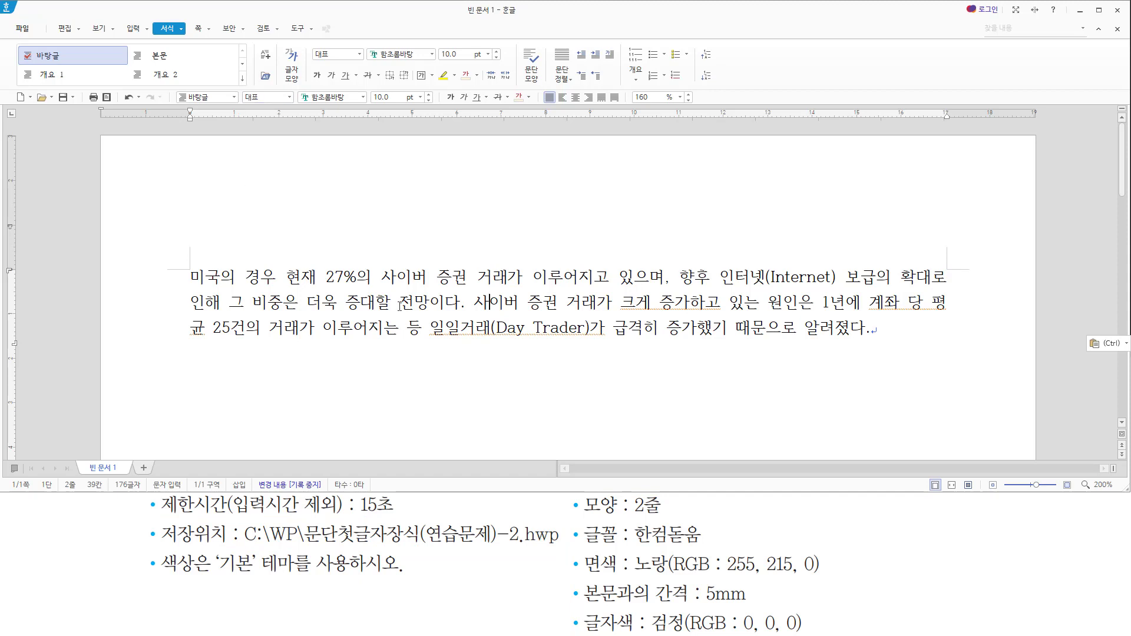
pyautogui.click(610, 57)
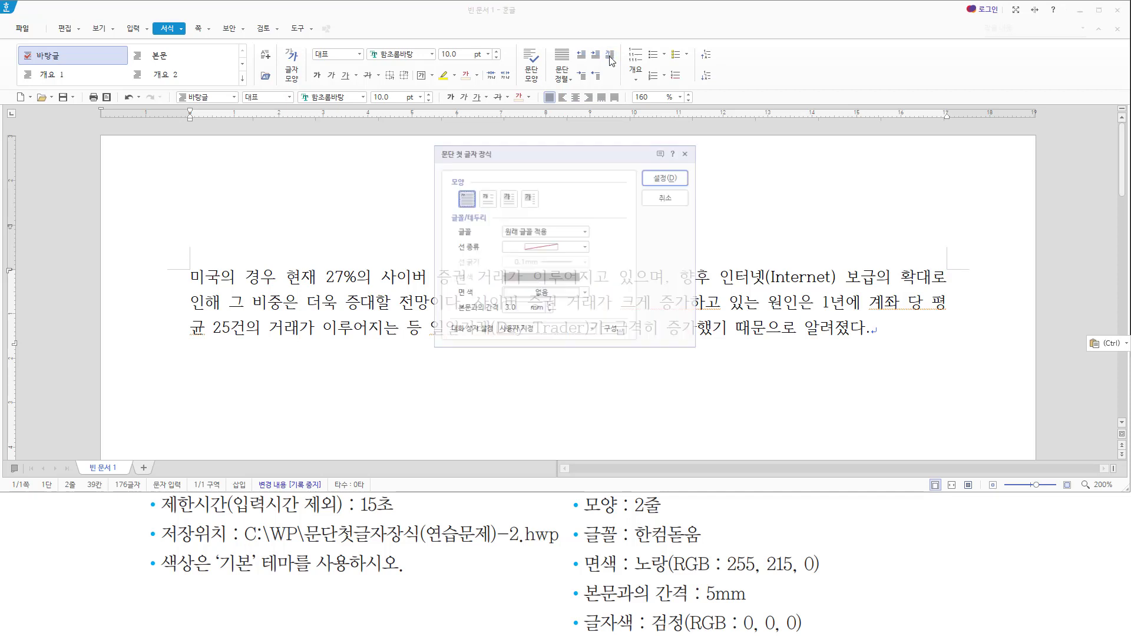
pyautogui.click(485, 200)
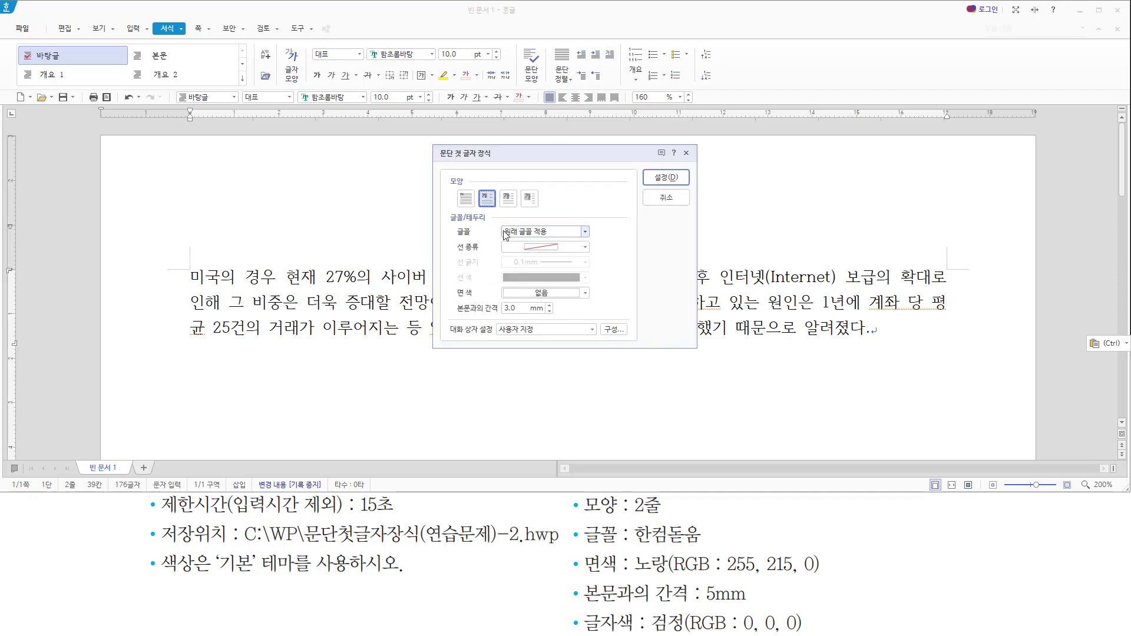
pyautogui.click(545, 234)
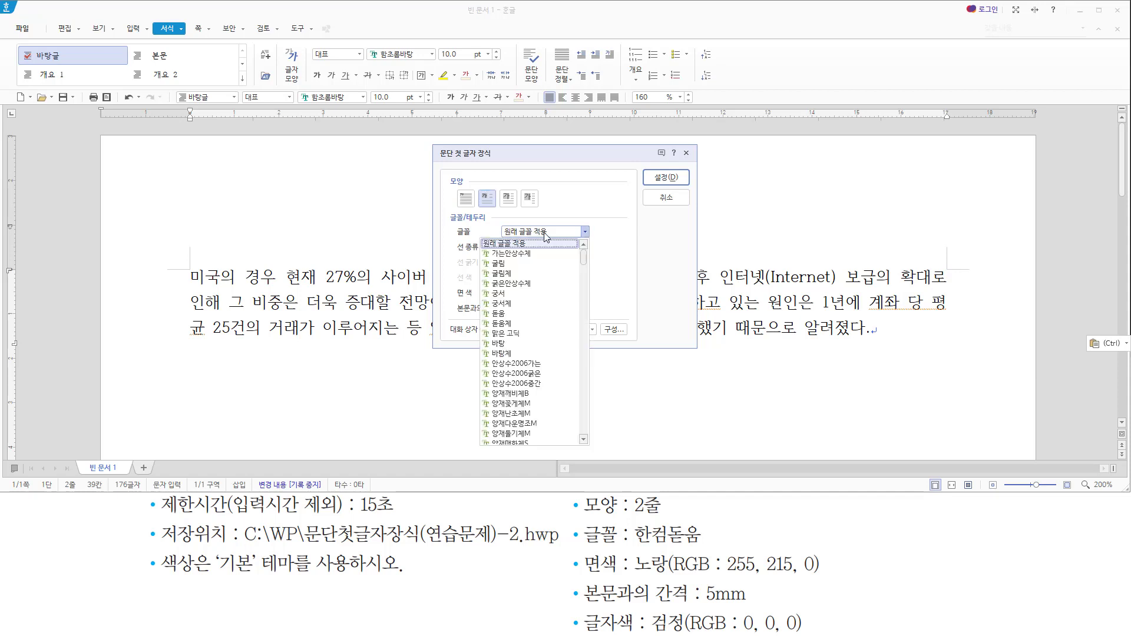
pyautogui.scroll(-7, 548, 312)
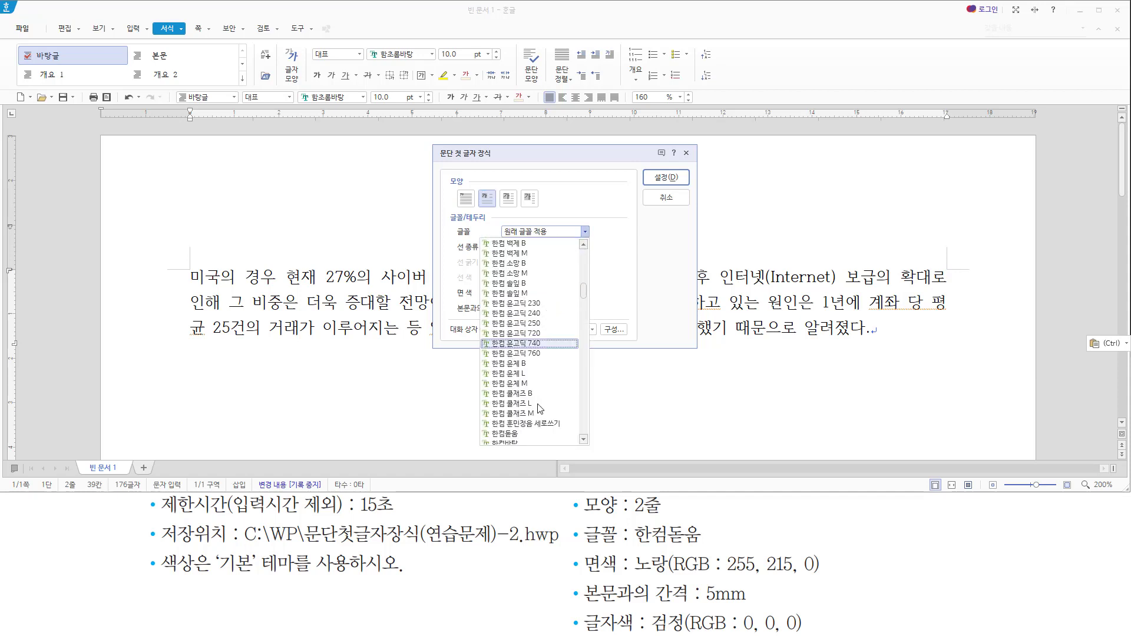
pyautogui.click(510, 435)
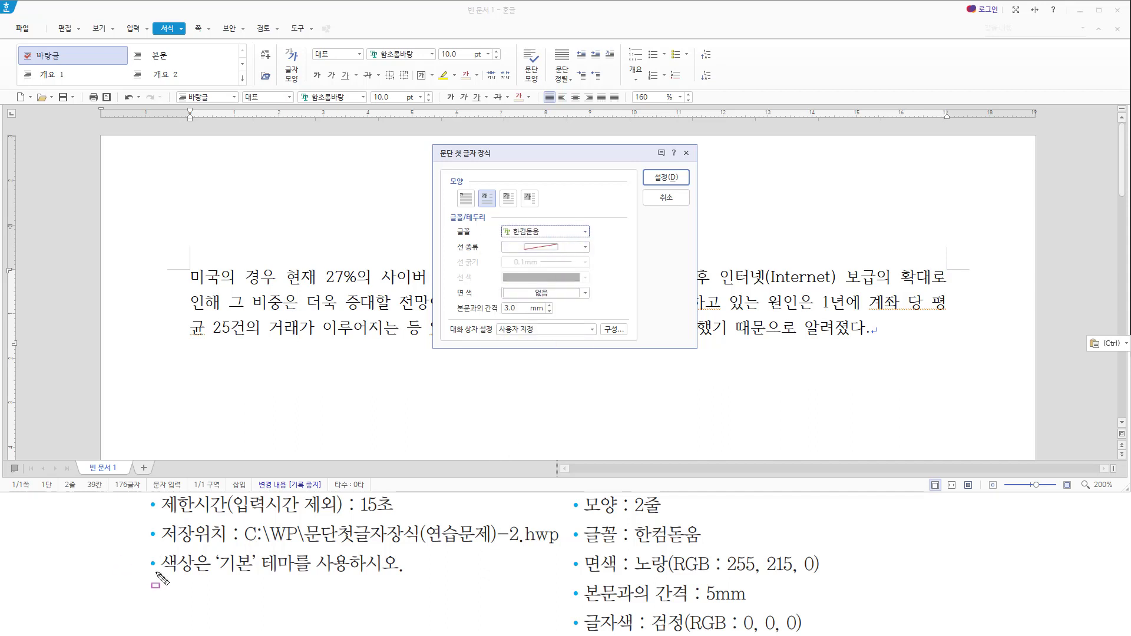
# Step: Fill the first letter's background with 노랑 (RGB 255, 215, 0), set its spacing from the body text to 5 mm and apply the decoration
pyautogui.moveTo(150, 581); pyautogui.dragTo(413, 580)
pyautogui.press('Escape')
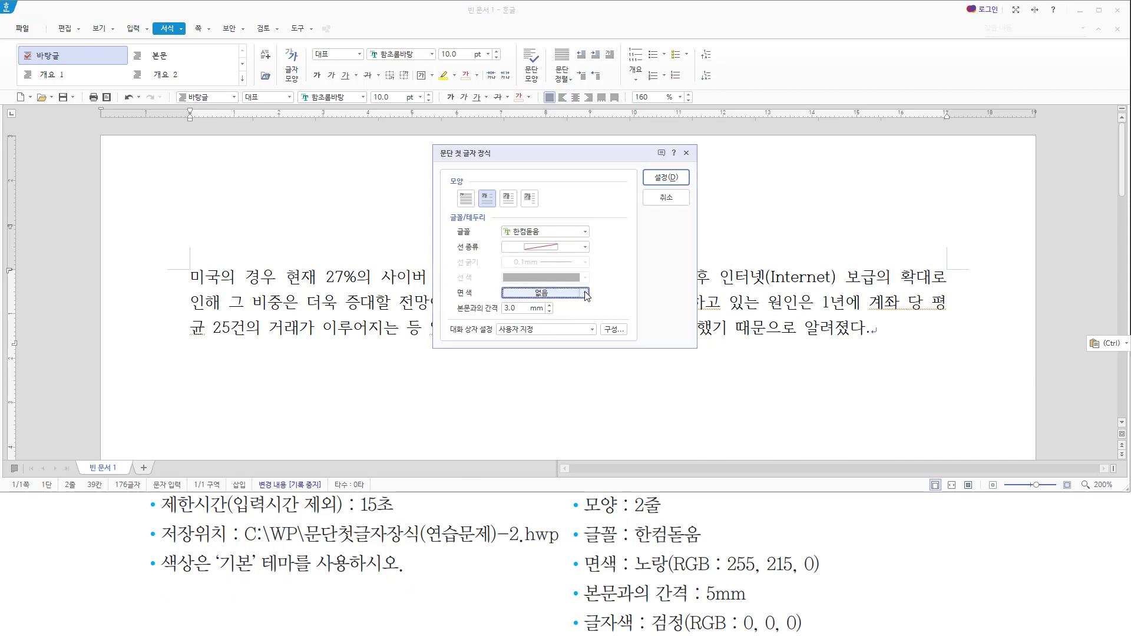
pyautogui.click(542, 293)
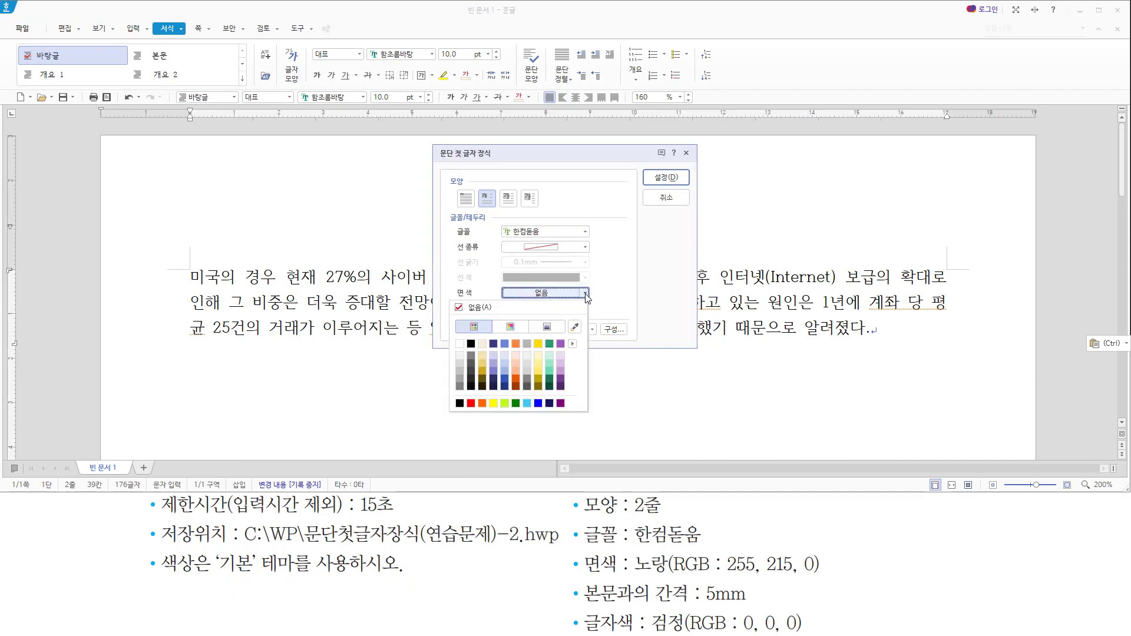
pyautogui.click(538, 344)
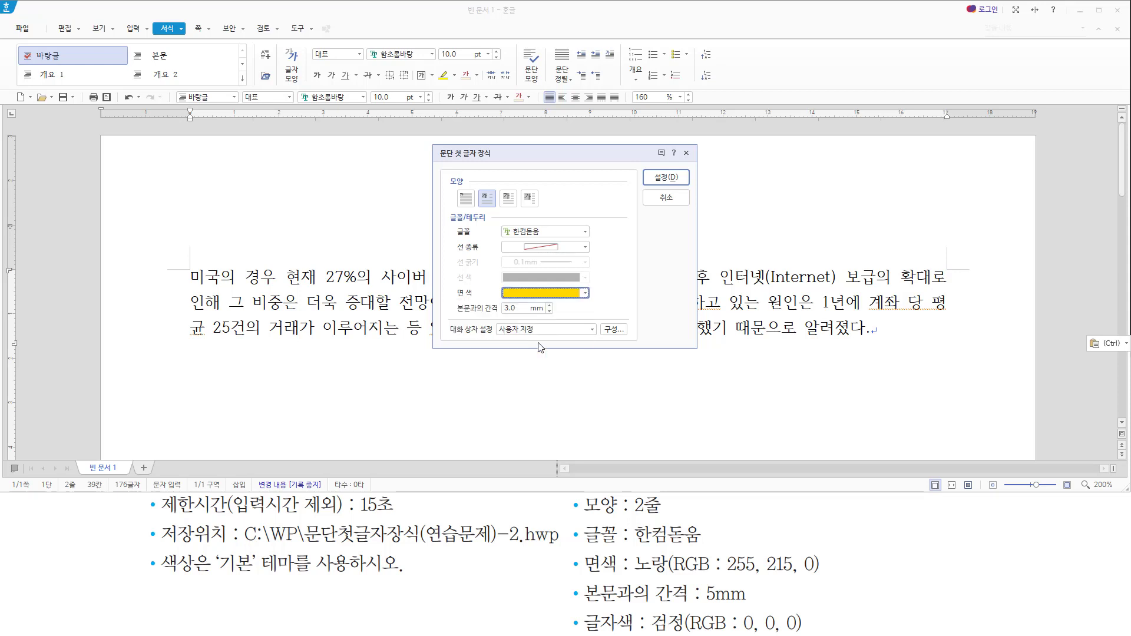
pyautogui.click(548, 305)
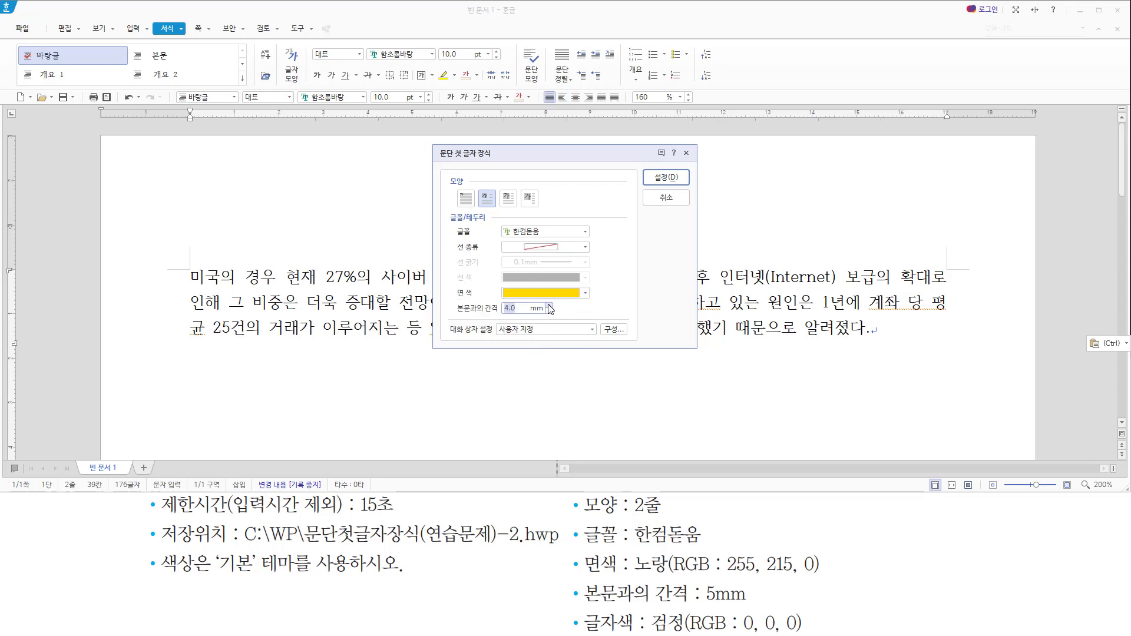
pyautogui.click(549, 305)
pyautogui.click(666, 177)
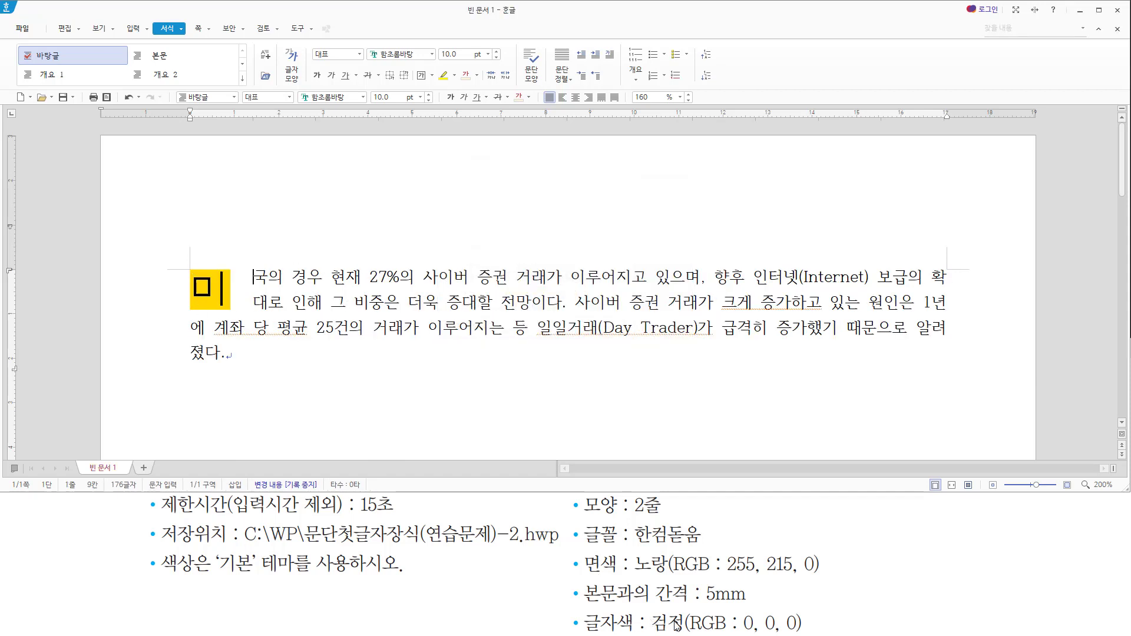
# Step: Set the text color of the decorated first letter 미 to 검정 (RGB 0, 0, 0) and return to the body text
pyautogui.click(196, 288)
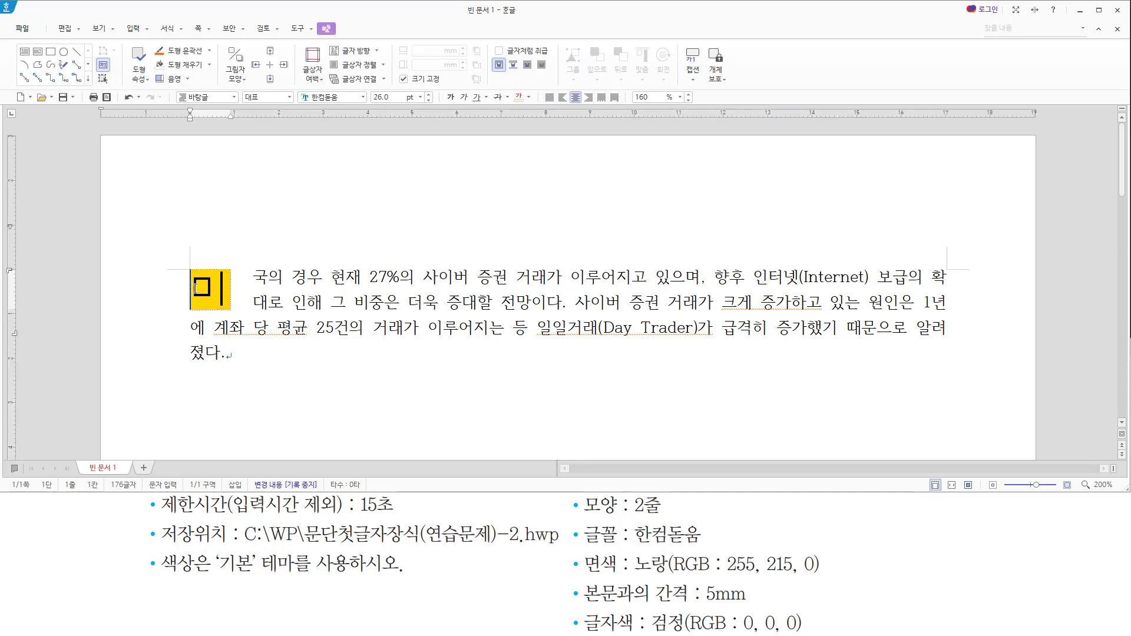
pyautogui.moveTo(210, 288); pyautogui.dragTo(219, 289)
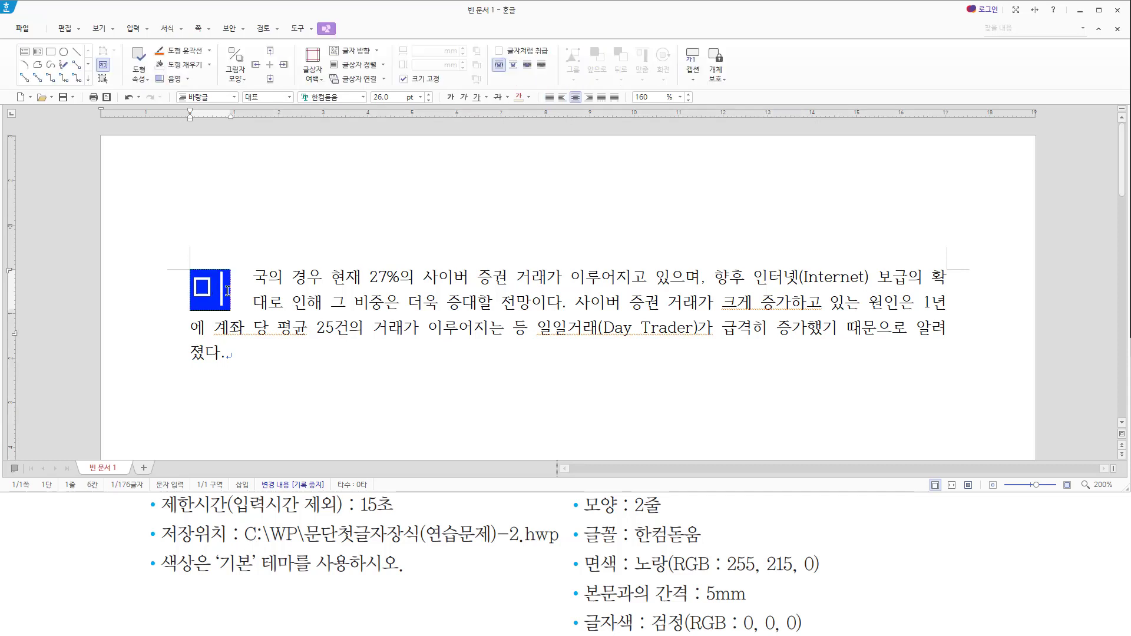
pyautogui.click(529, 96)
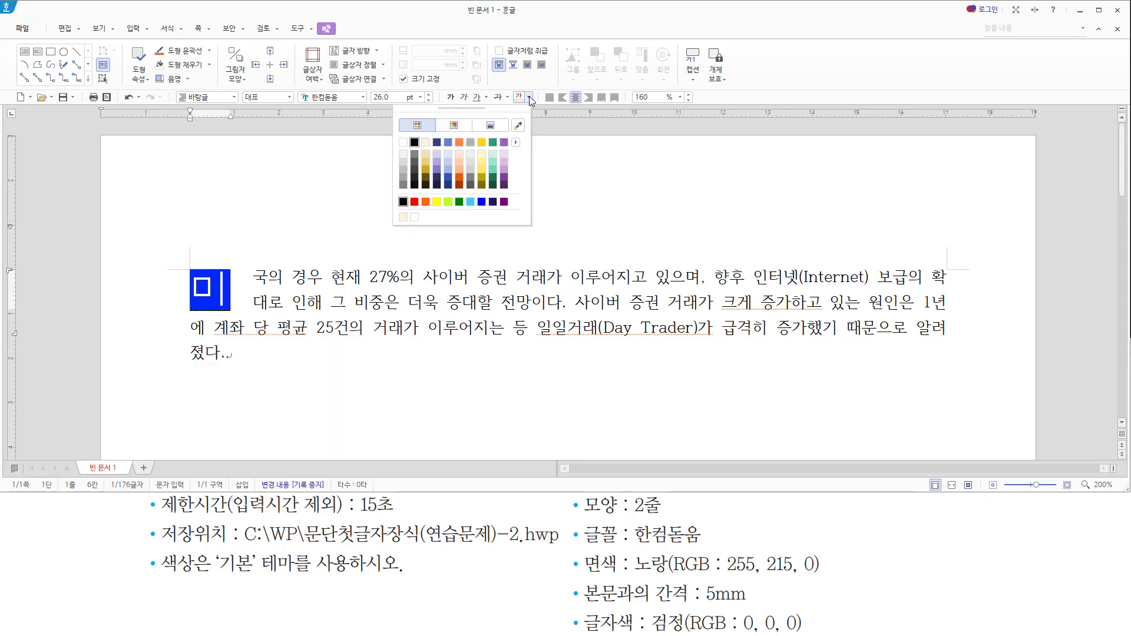
pyautogui.click(415, 143)
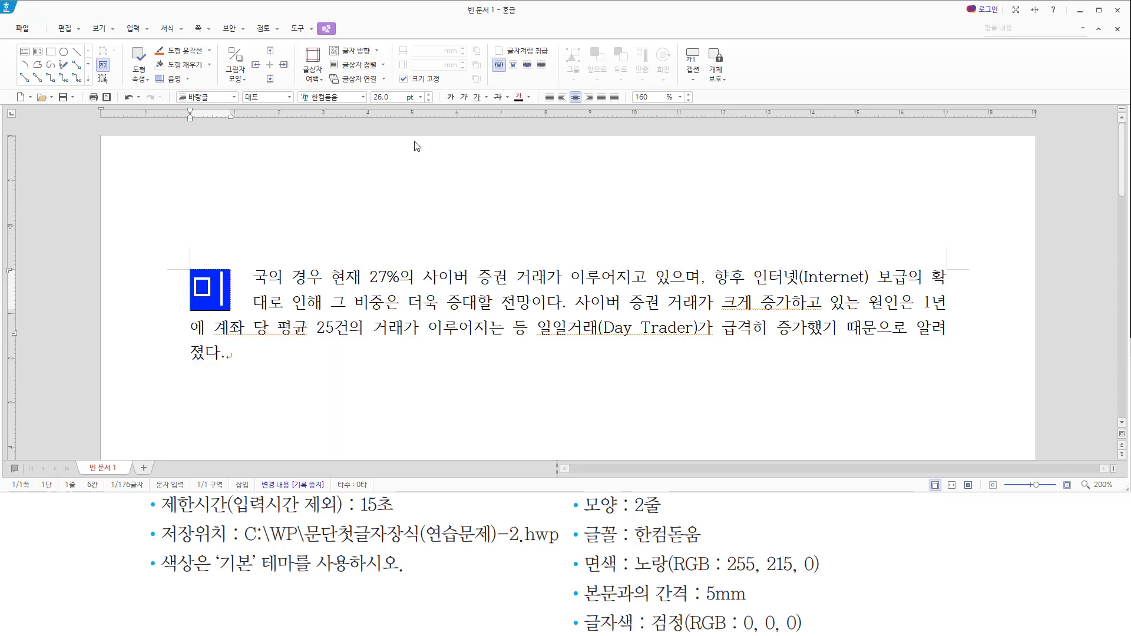
pyautogui.click(387, 278)
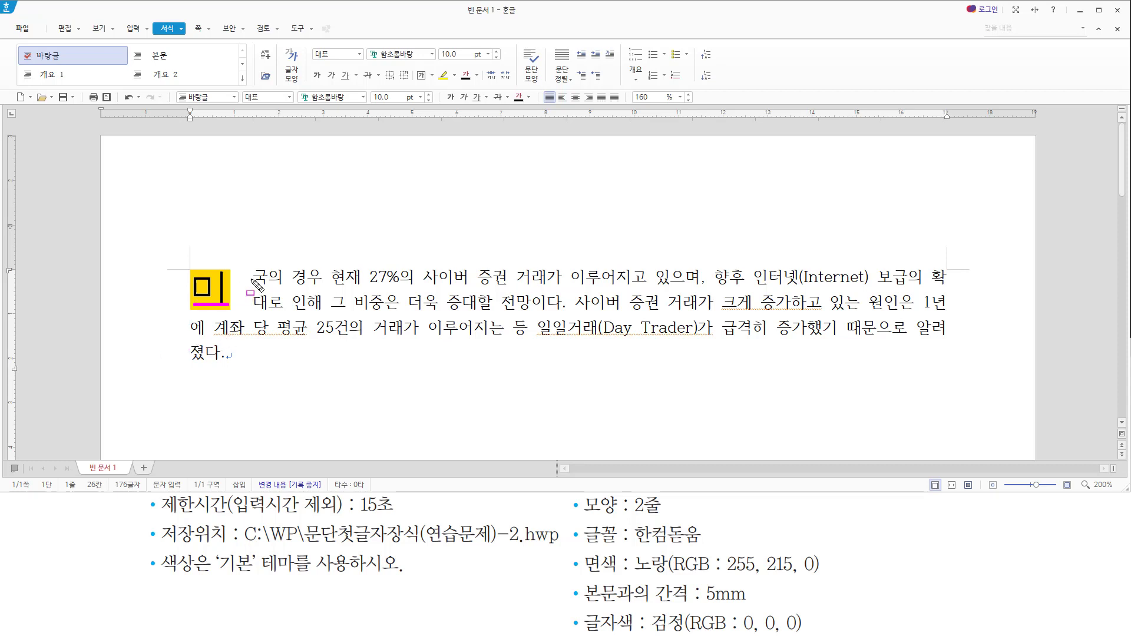
pyautogui.click(289, 275)
# Step: Save the document in the C:\WP folder as 문단첫글자장식(연습문제)-2
pyautogui.hotkey('alt', 's')
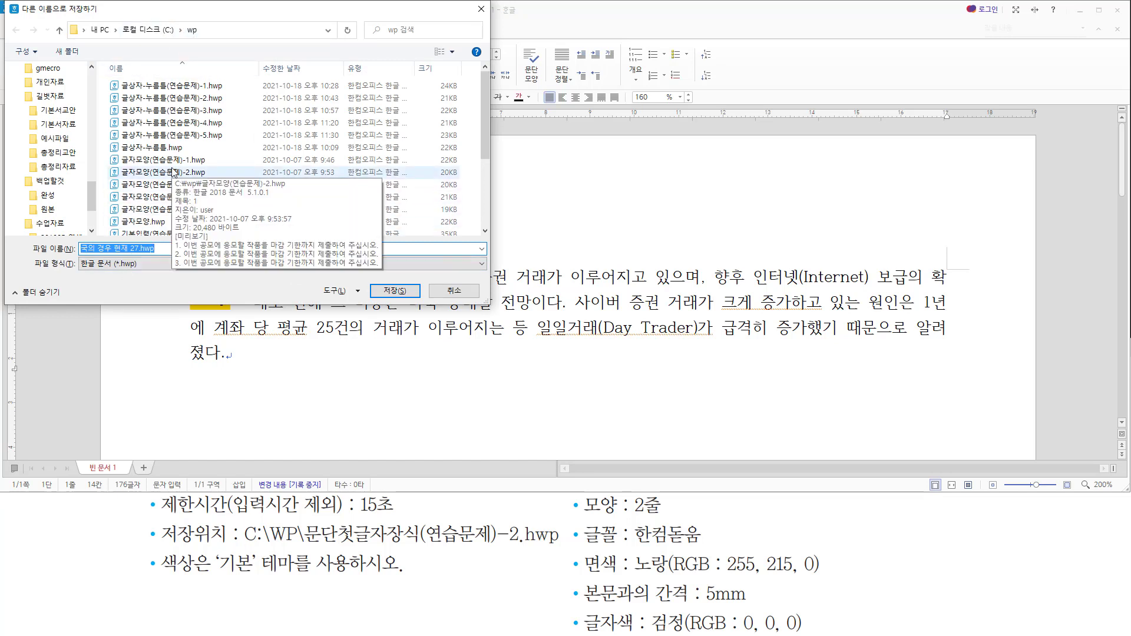
pyautogui.scroll(-3, 173, 173)
pyautogui.click(171, 191)
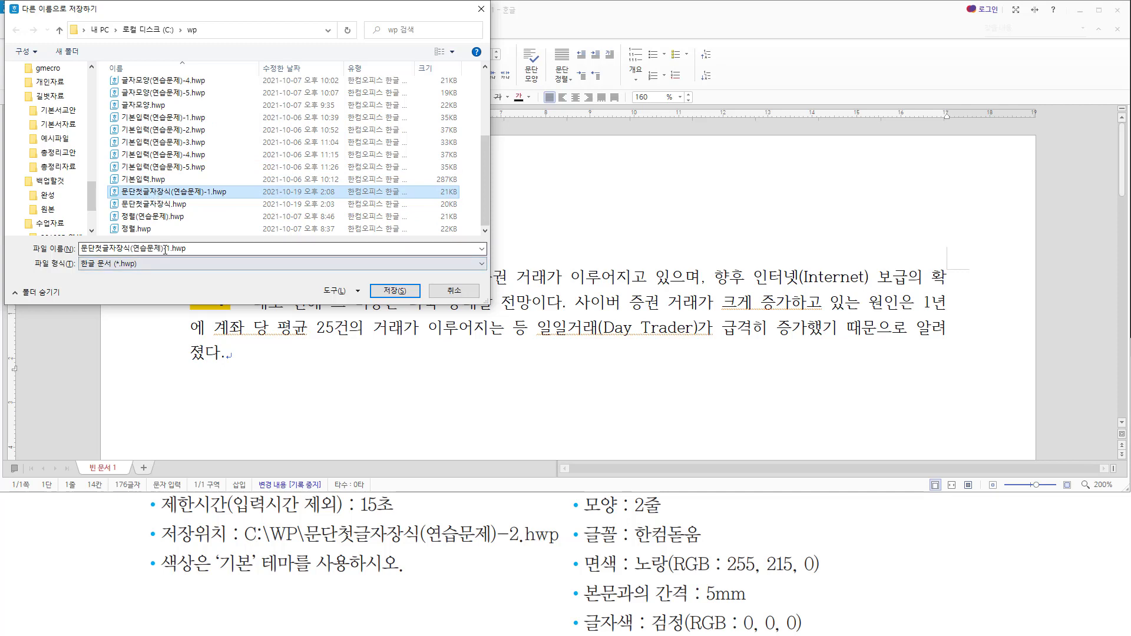
pyautogui.moveTo(166, 248); pyautogui.dragTo(218, 252)
pyautogui.write('2')
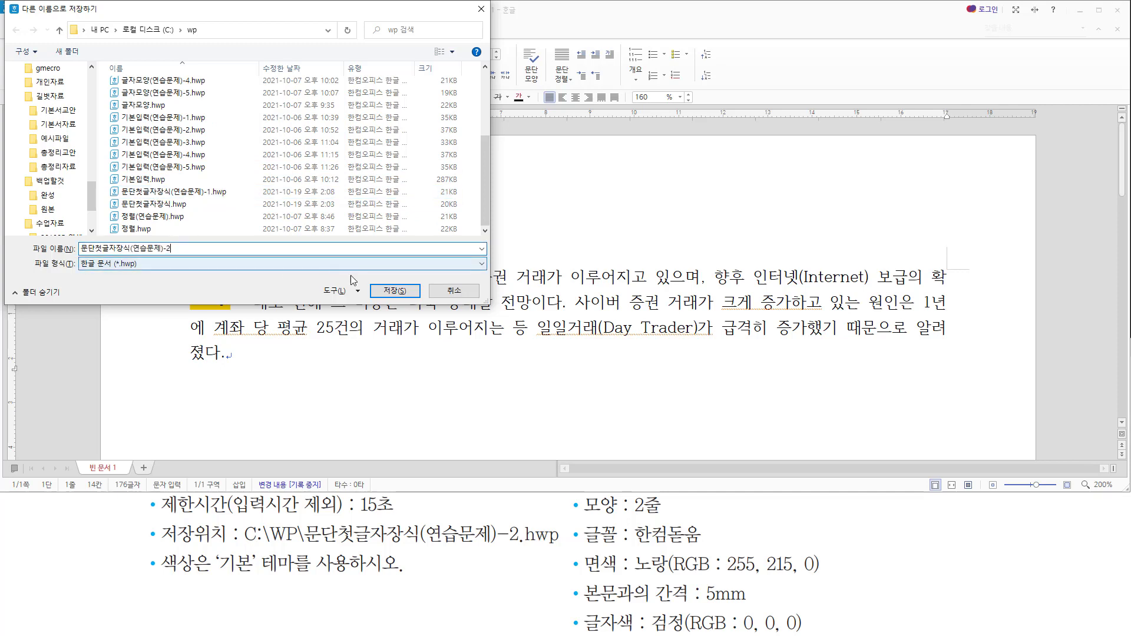
pyautogui.click(389, 291)
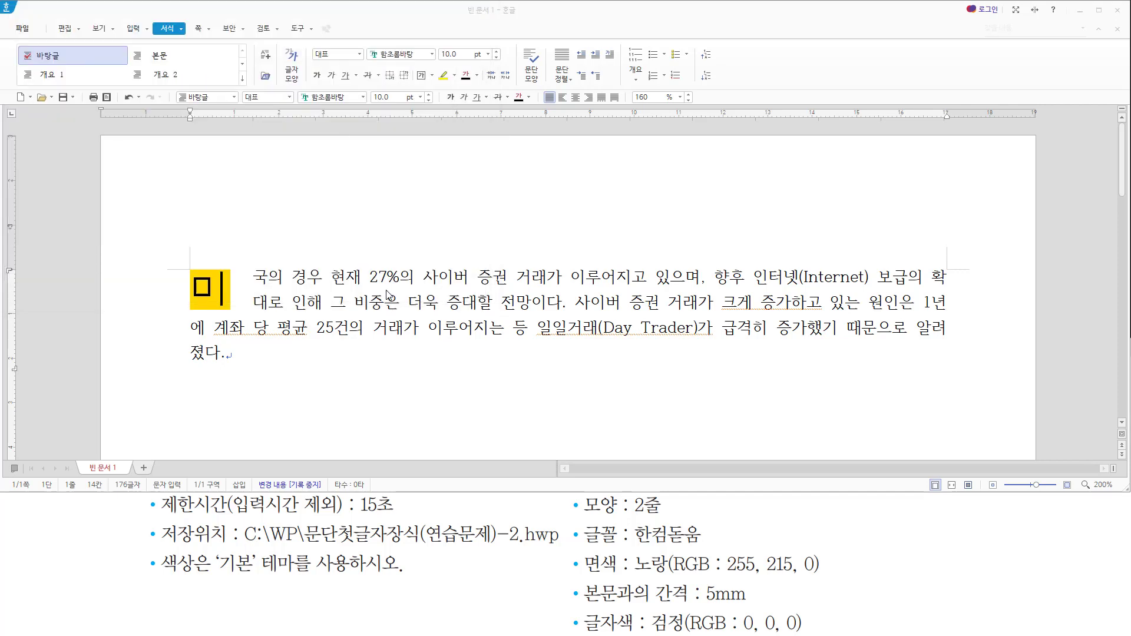